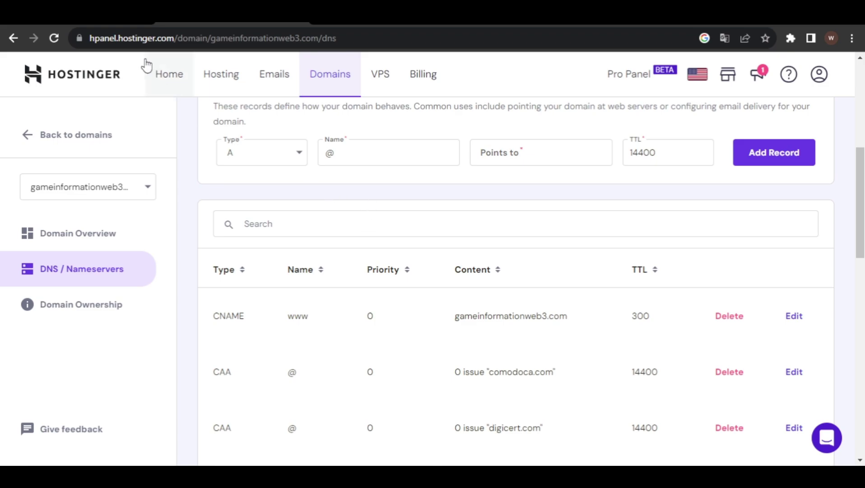
# Switch to the Blogger settings and open the custom domain setting under Memublikasikan for editing.
pyautogui.click(87, 17)
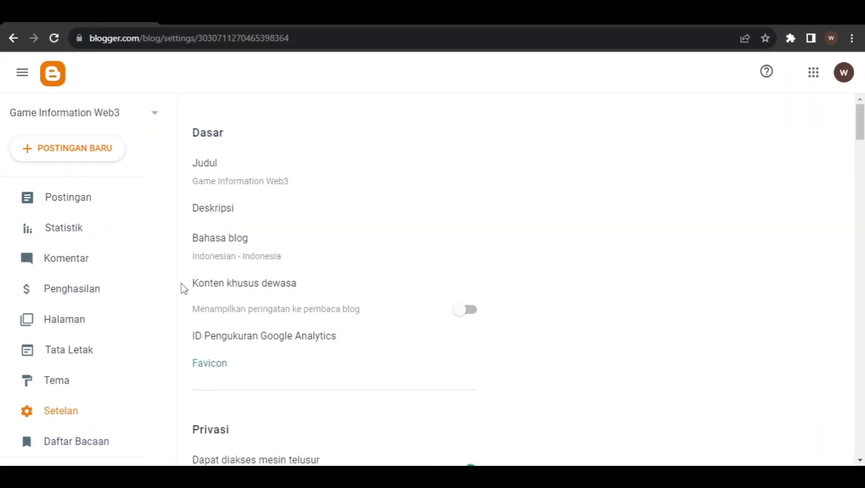
pyautogui.scroll(-4, 184, 290)
pyautogui.scroll(-3, 241, 345)
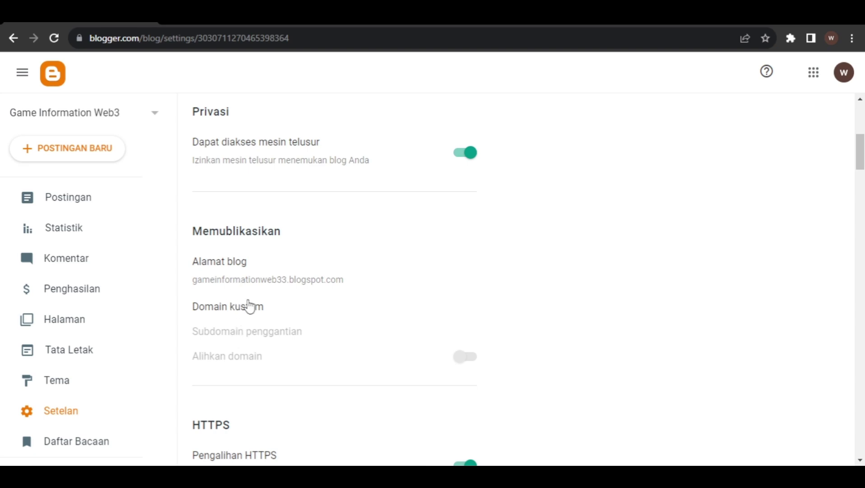
pyautogui.click(244, 311)
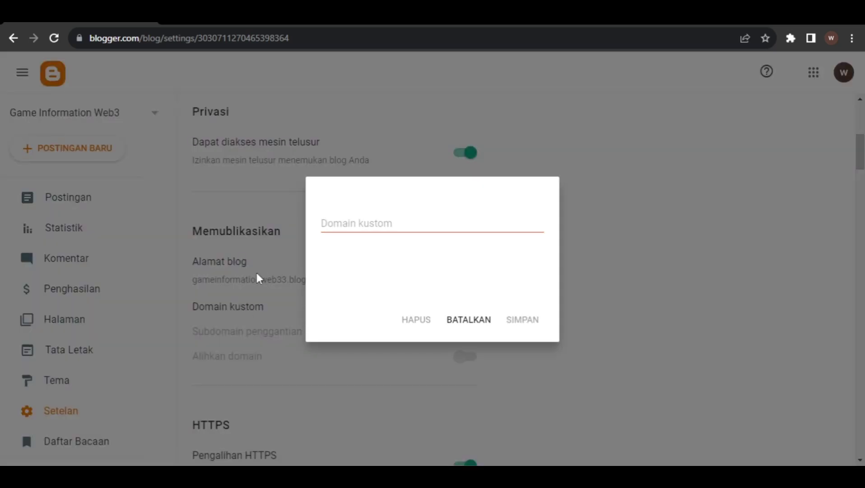
pyautogui.click(355, 227)
# Copy the domain name gameinformationweb3.com from the Hostinger DNS page into Blogger's custom domain field.
pyautogui.click(180, 14)
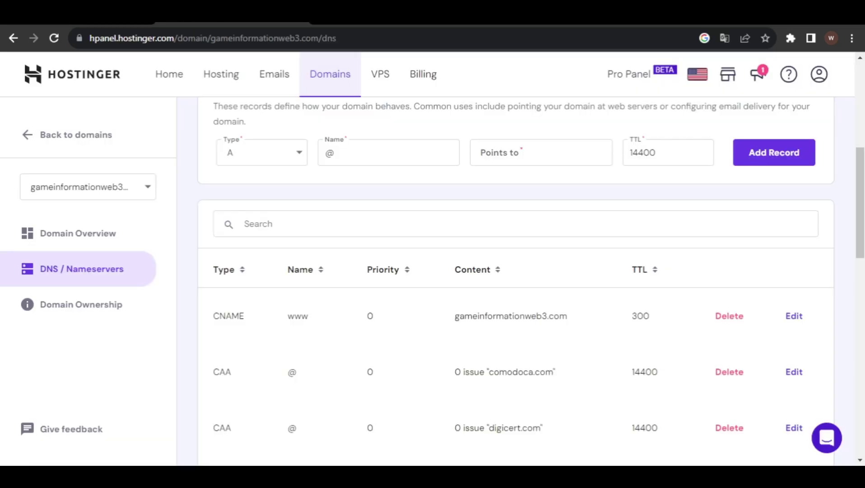
pyautogui.scroll(5, 324, 231)
pyautogui.scroll(2, 331, 255)
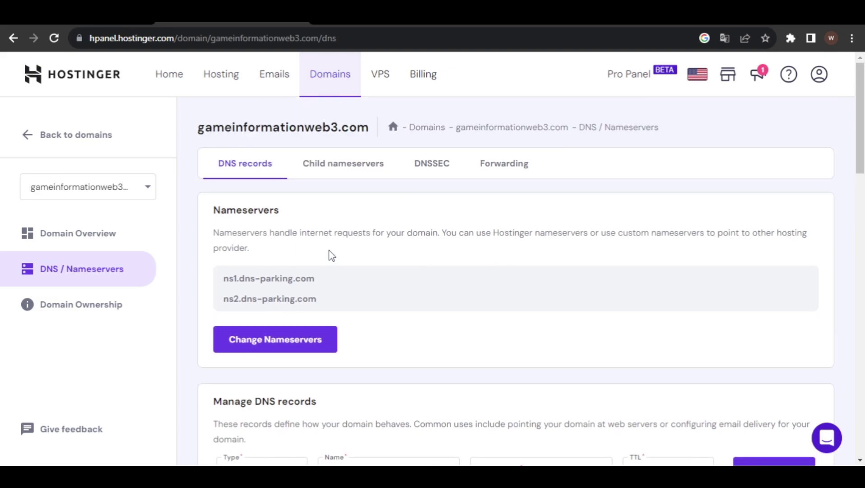
pyautogui.moveTo(196, 128); pyautogui.dragTo(373, 127)
pyautogui.hotkey('ctrl', 'c')
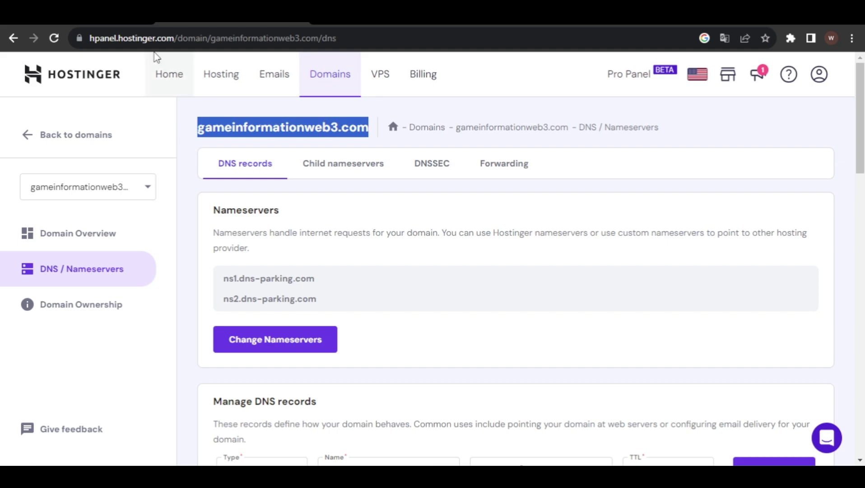
pyautogui.click(81, 16)
pyautogui.hotkey('ctrl', 'v')
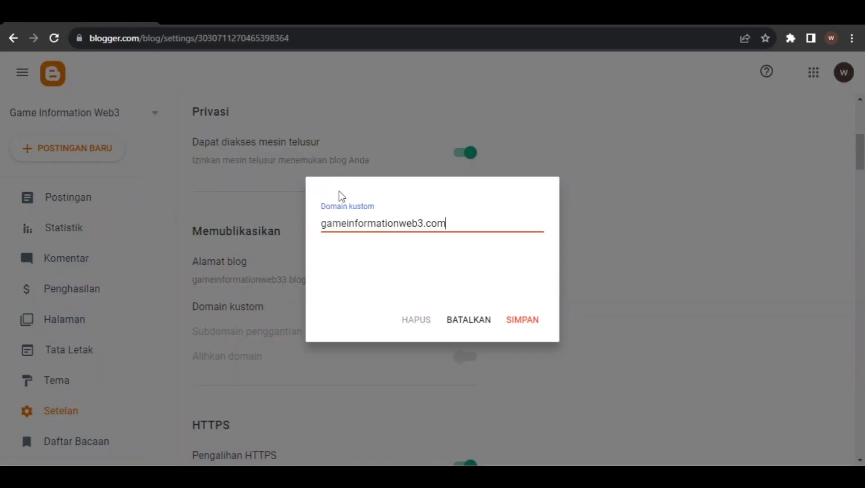
pyautogui.click(322, 224)
pyautogui.write('www')
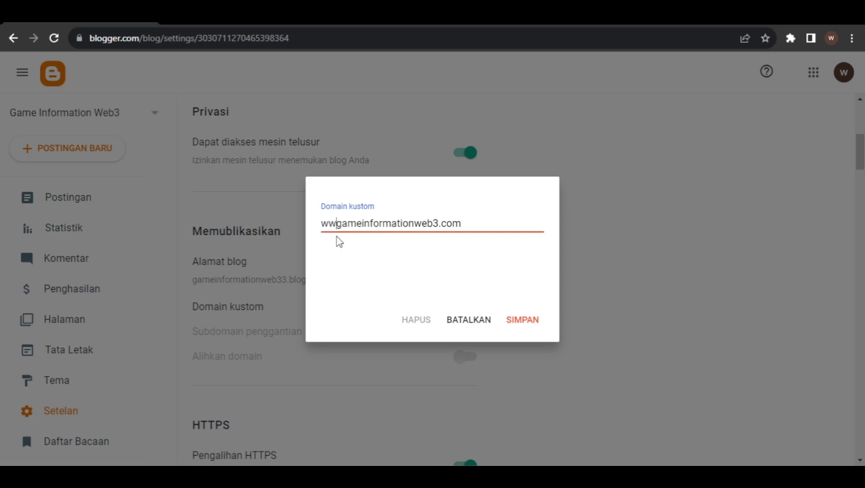
pyautogui.write('.')
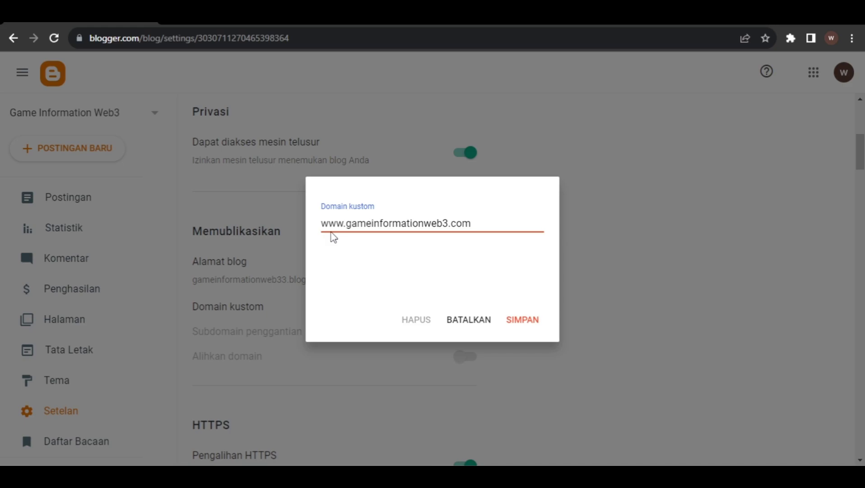
pyautogui.click(517, 327)
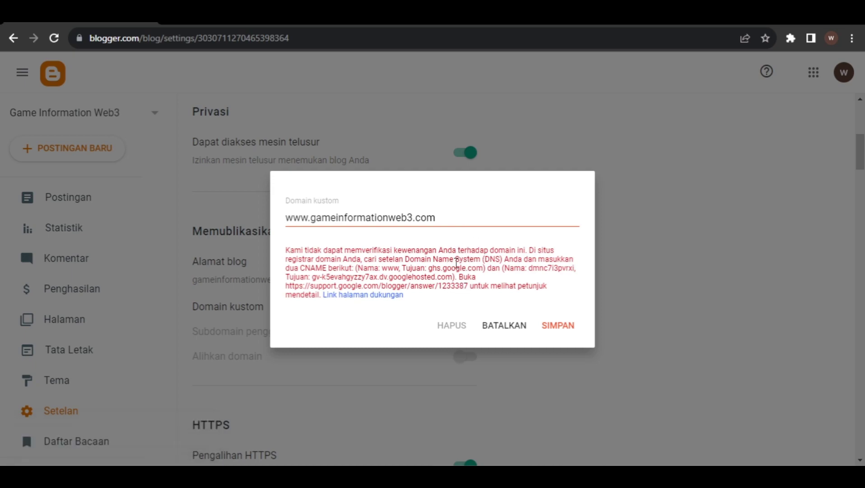
# Examine the names and targets of the two CNAME records Blogger requires, and check them against Hostinger's DNS records.
pyautogui.moveTo(364, 268); pyautogui.dragTo(457, 266)
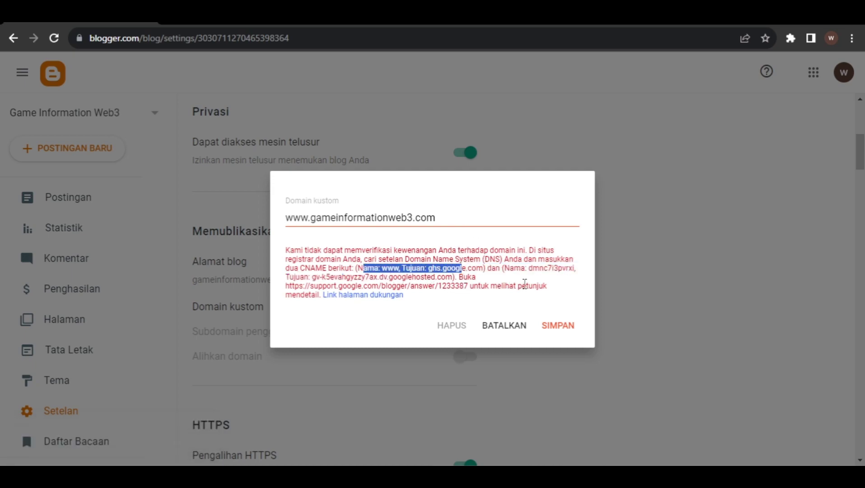
pyautogui.moveTo(520, 269); pyautogui.dragTo(555, 269)
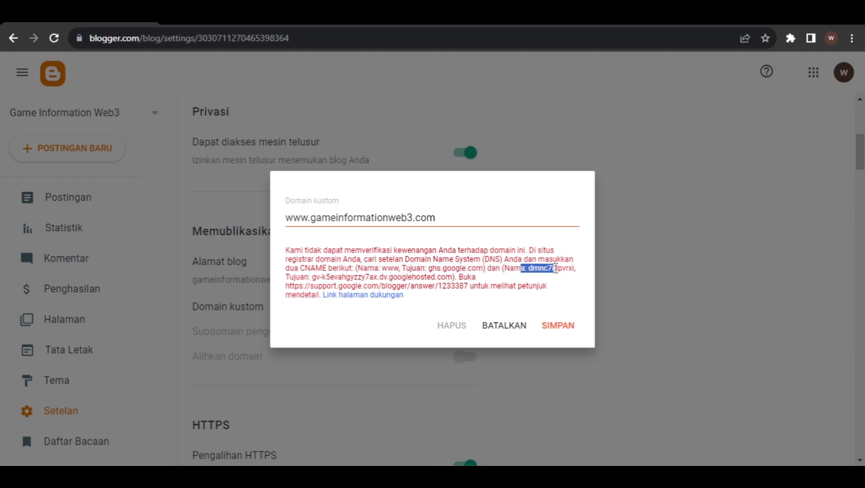
pyautogui.click(441, 266)
pyautogui.moveTo(429, 268); pyautogui.dragTo(478, 271)
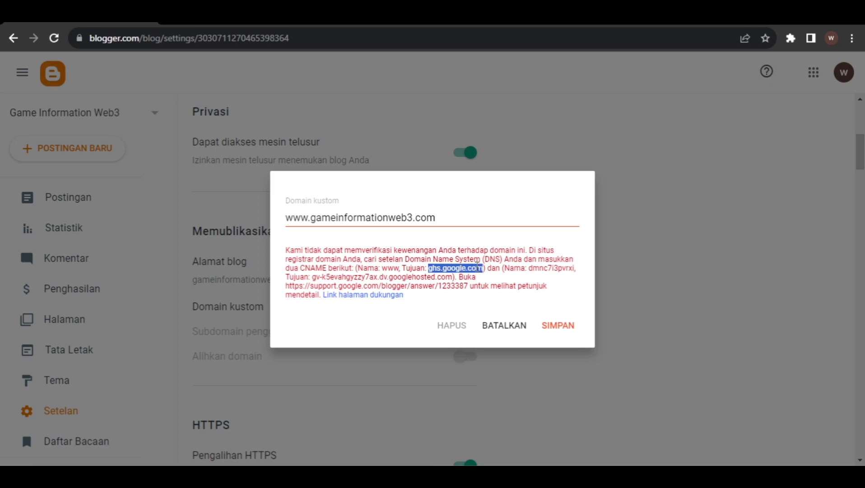
pyautogui.click(196, 27)
pyautogui.scroll(-4, 498, 347)
pyautogui.scroll(-3, 488, 329)
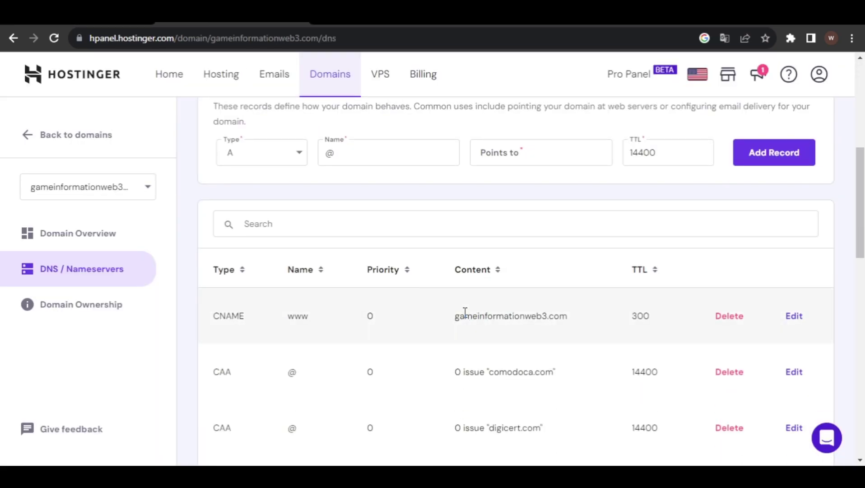
pyautogui.scroll(-1, 463, 313)
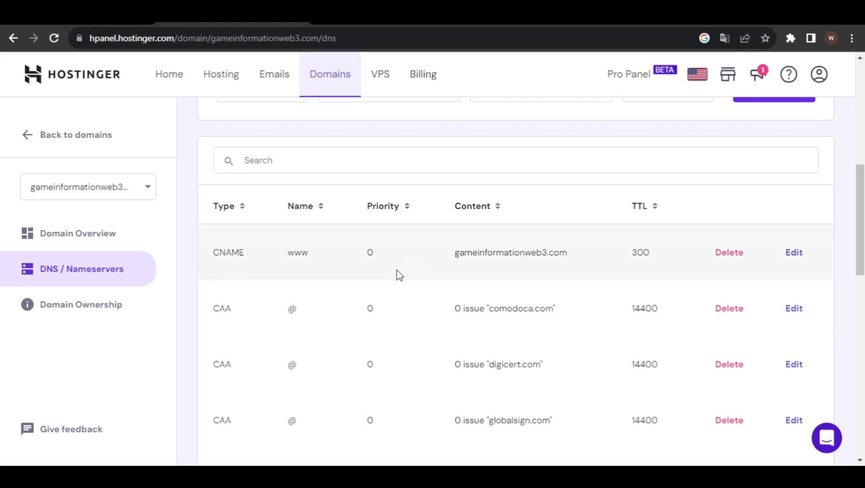
pyautogui.scroll(1, 321, 257)
pyautogui.click(108, 22)
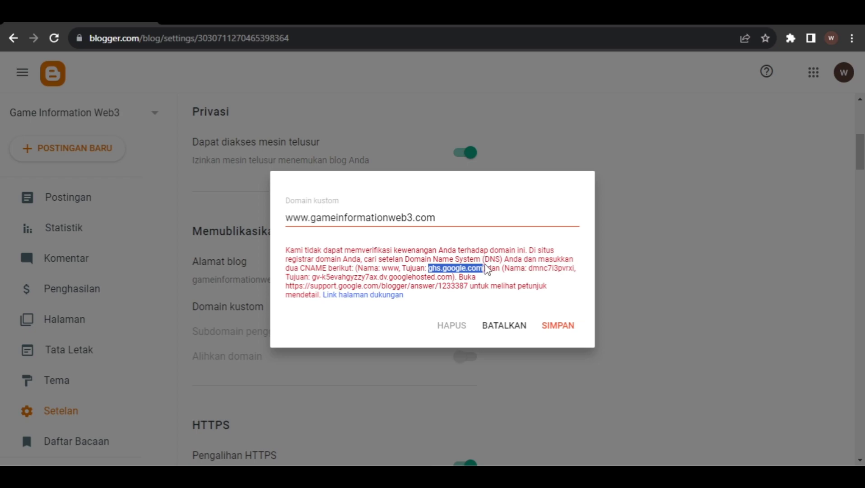
pyautogui.click(412, 266)
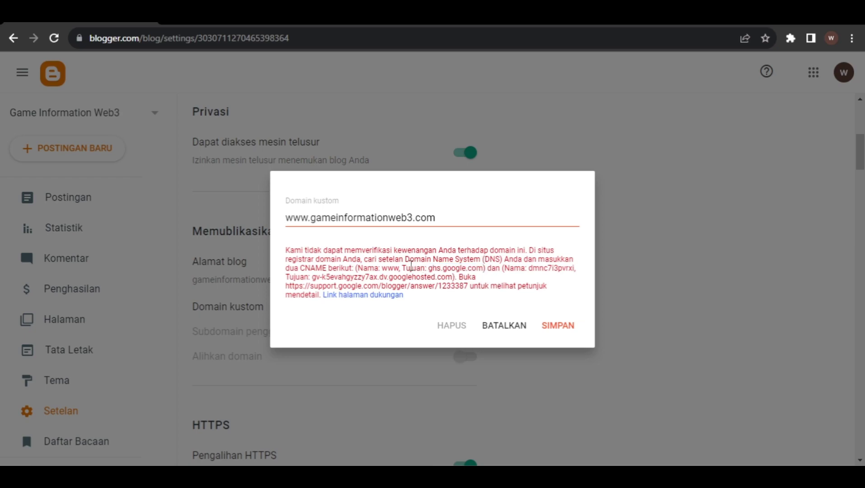
pyautogui.moveTo(384, 266); pyautogui.dragTo(470, 269)
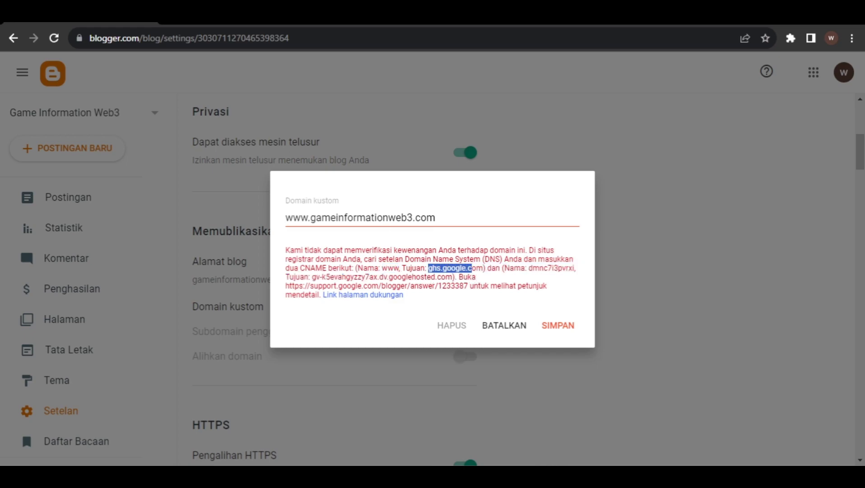
# Compare the name and content of Hostinger's existing www CNAME record with the name and target Blogger requires.
pyautogui.click(235, 14)
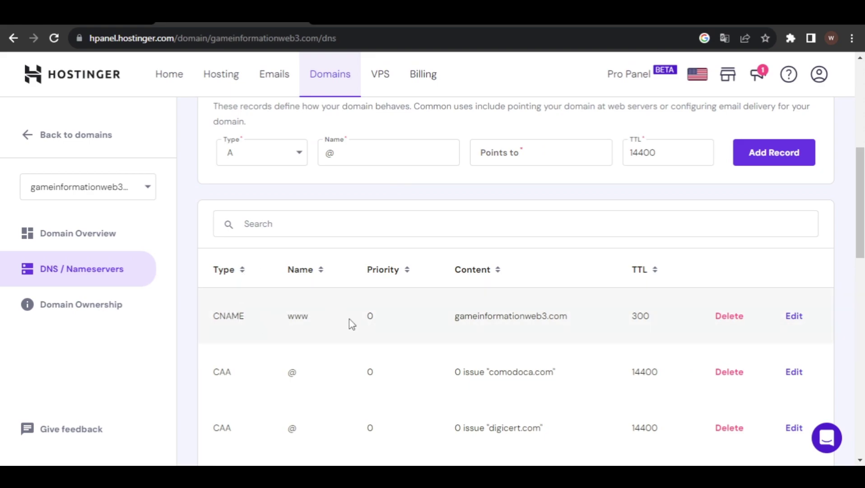
pyautogui.scroll(2, 506, 350)
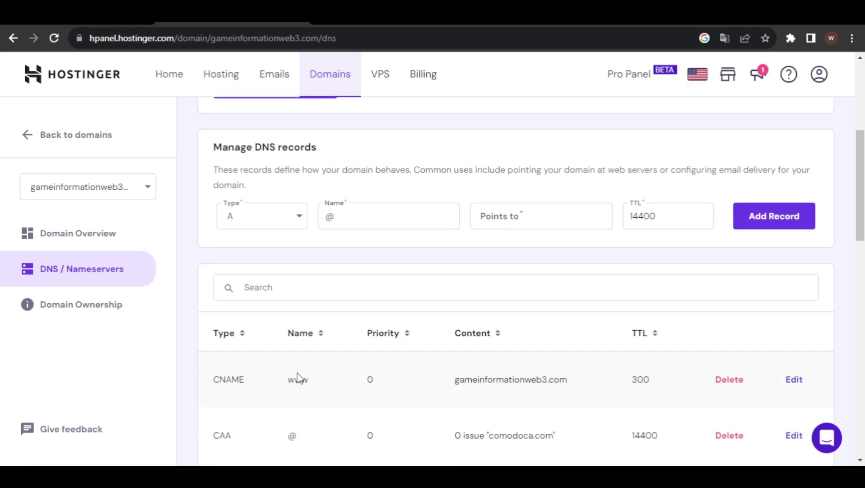
pyautogui.scroll(-1, 521, 392)
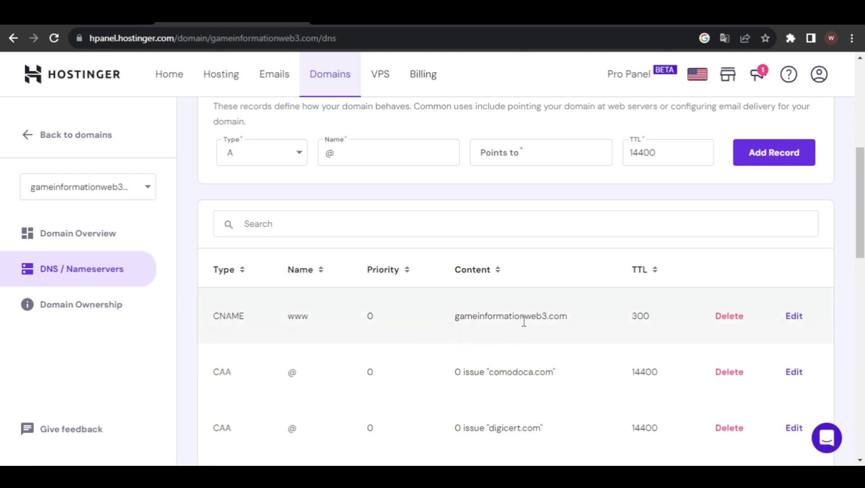
pyautogui.moveTo(454, 317); pyautogui.dragTo(574, 333)
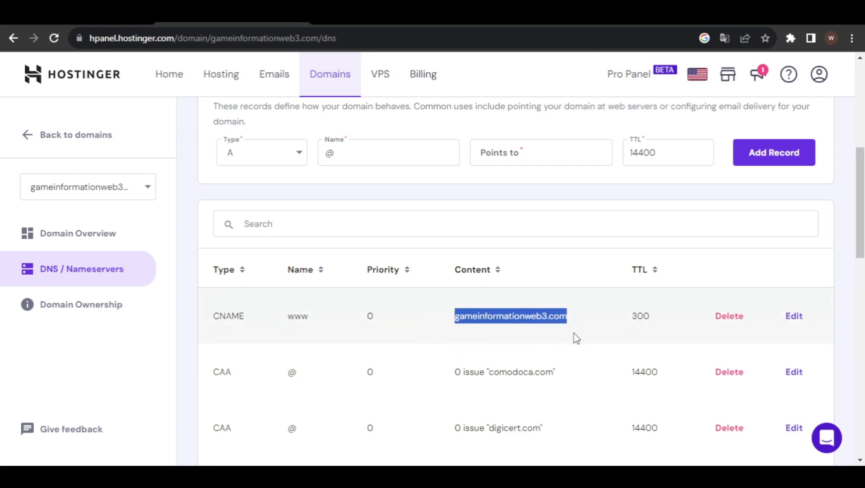
pyautogui.click(448, 341)
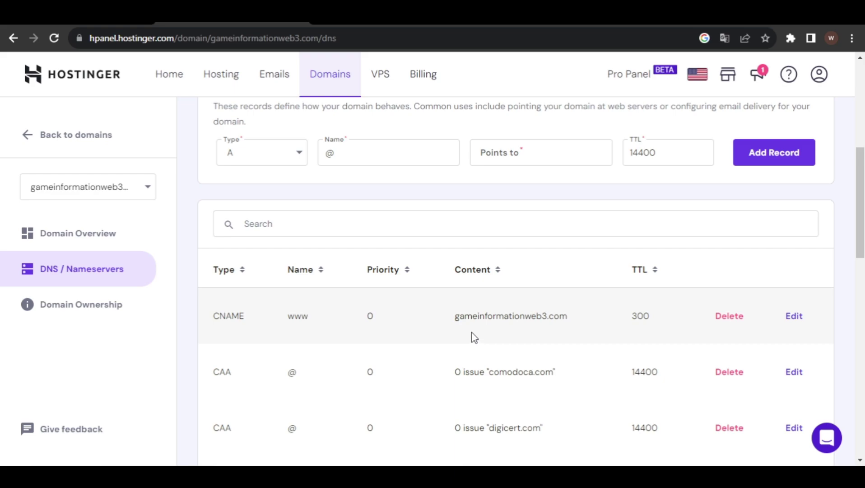
pyautogui.moveTo(442, 316); pyautogui.dragTo(496, 316)
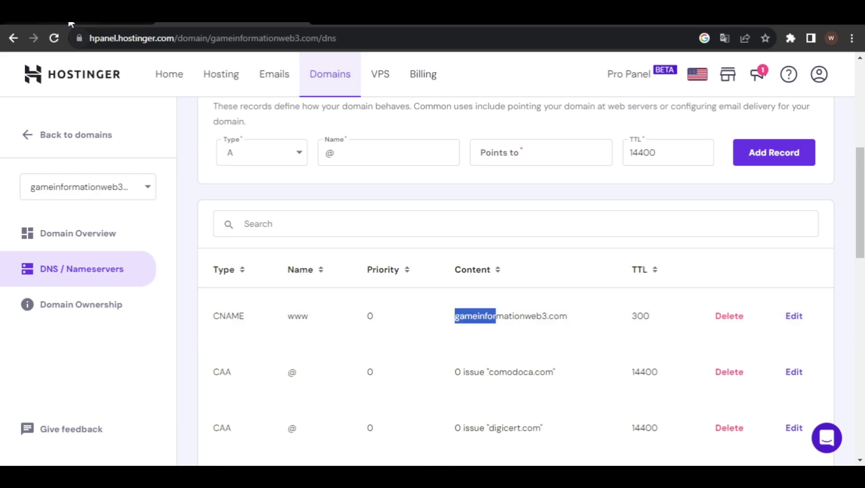
pyautogui.hotkey('ctrl', 'Tab')
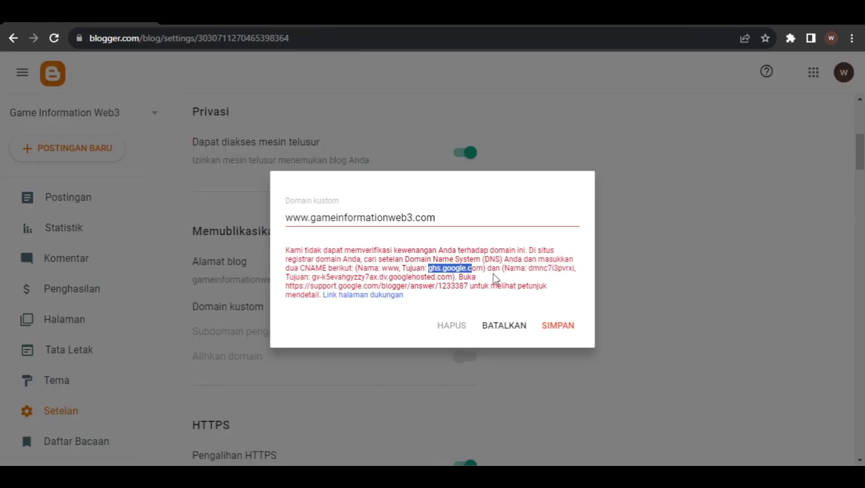
pyautogui.hotkey('ctrl', 'Tab')
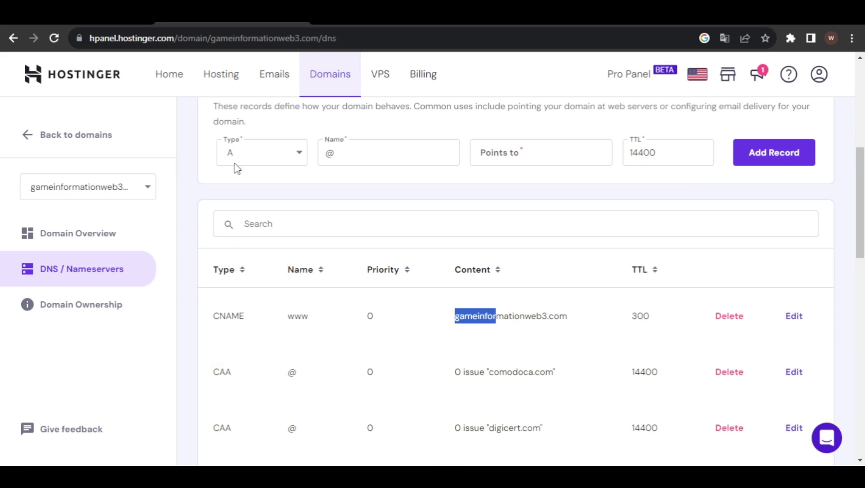
pyautogui.moveTo(281, 320); pyautogui.dragTo(313, 319)
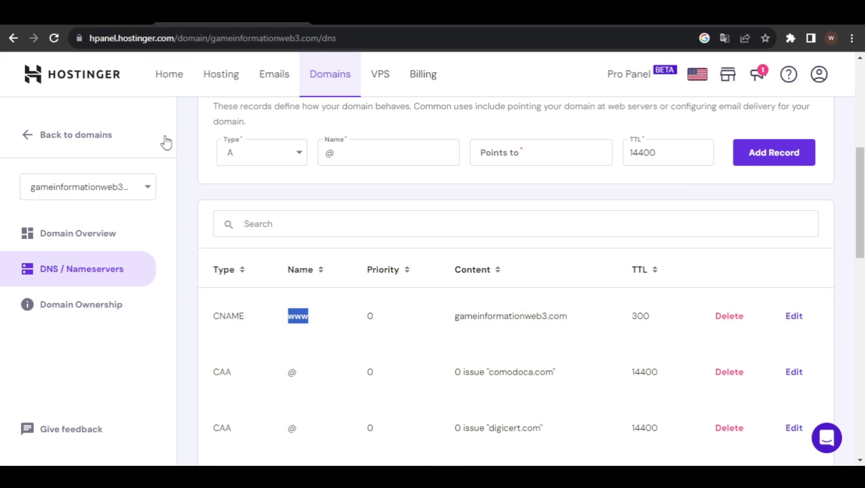
pyautogui.click(79, 14)
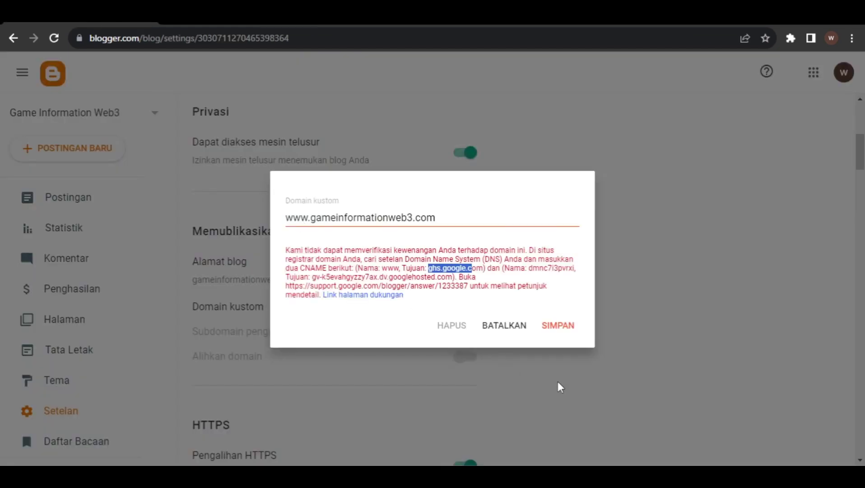
pyautogui.click(474, 271)
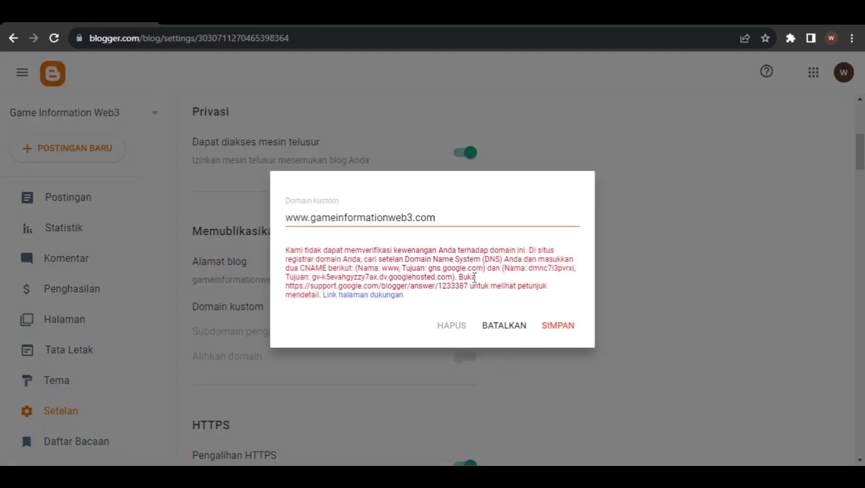
pyautogui.click(233, 14)
pyautogui.click(303, 334)
pyautogui.moveTo(277, 317); pyautogui.dragTo(568, 344)
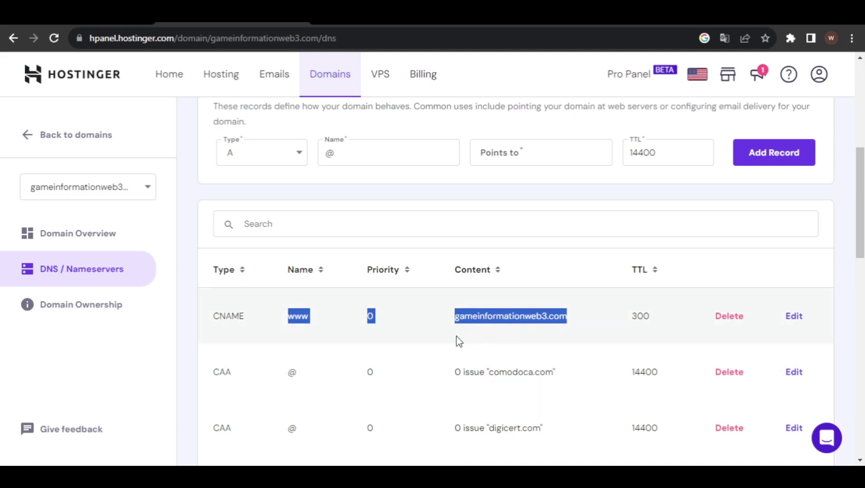
pyautogui.click(375, 317)
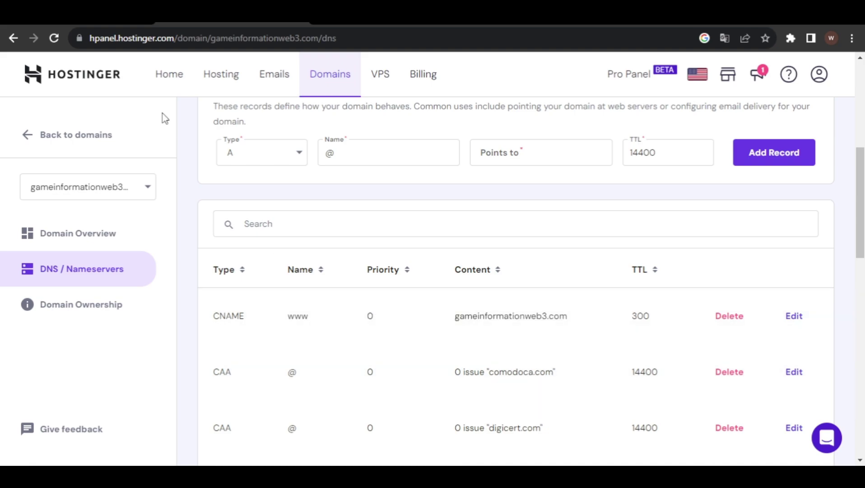
# Copy the target ghs.google.com of the required www CNAME record from Blogger's custom domain dialog.
pyautogui.click(94, 24)
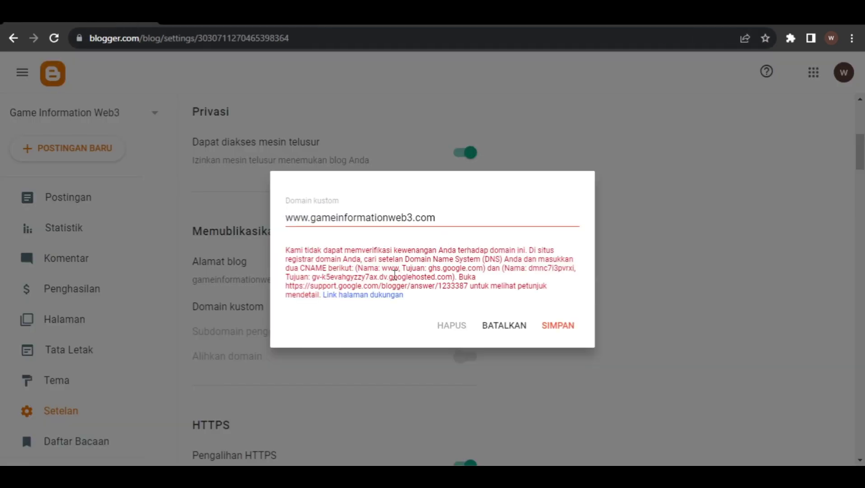
pyautogui.moveTo(381, 268); pyautogui.dragTo(397, 270)
pyautogui.click(430, 269)
pyautogui.moveTo(432, 270); pyautogui.dragTo(481, 271)
pyautogui.hotkey('ctrl', 'c')
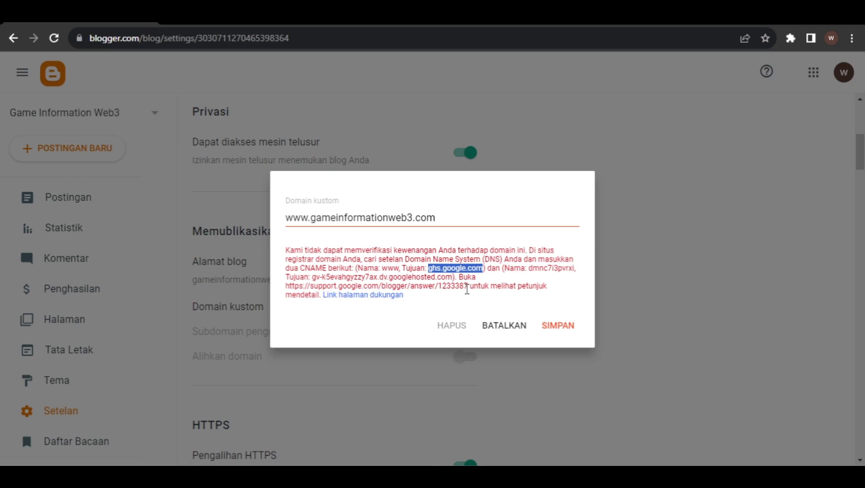
# Switch to Hostinger's DNS records and locate the content of the existing www CNAME record.
pyautogui.click(239, 18)
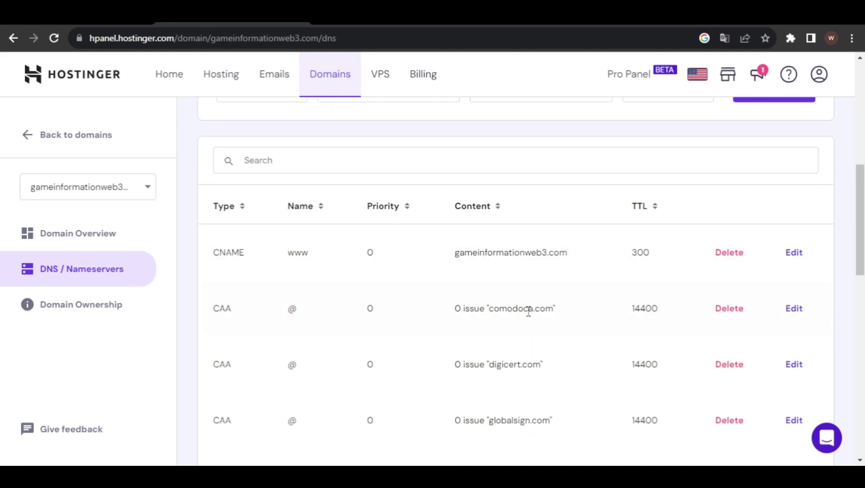
pyautogui.moveTo(454, 253); pyautogui.dragTo(533, 257)
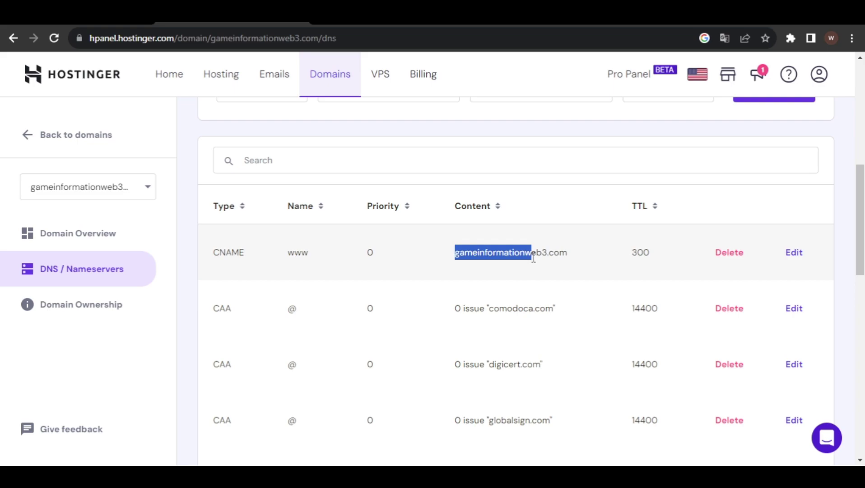
pyautogui.click(576, 257)
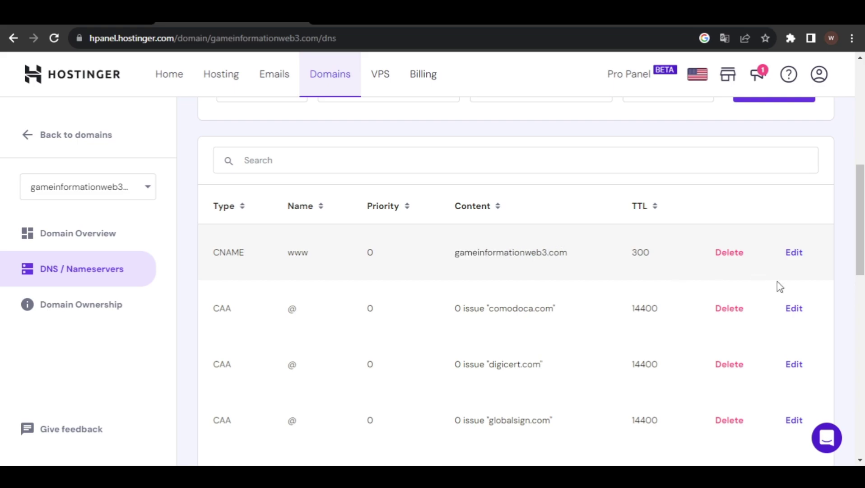
pyautogui.click(795, 255)
pyautogui.click(451, 267)
pyautogui.moveTo(451, 267); pyautogui.dragTo(244, 240)
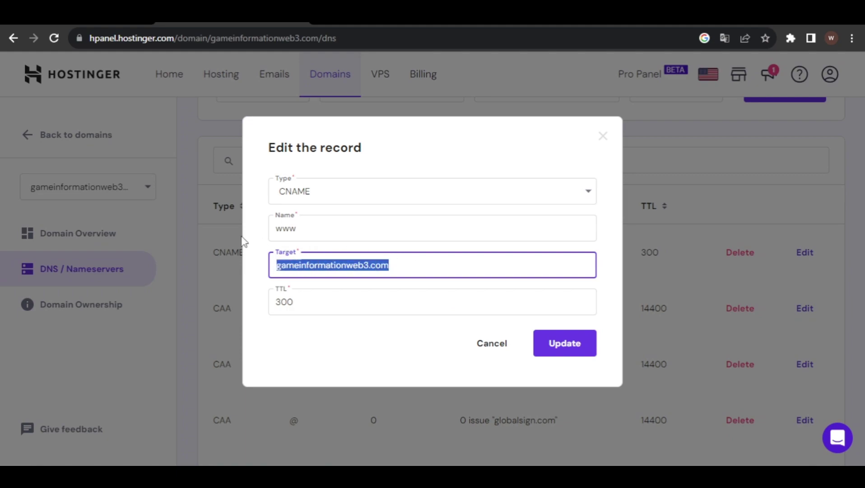
pyautogui.click(243, 239)
# Replace the target of Hostinger's www CNAME record with the copied ghs.google.com and save the record.
pyautogui.click(793, 258)
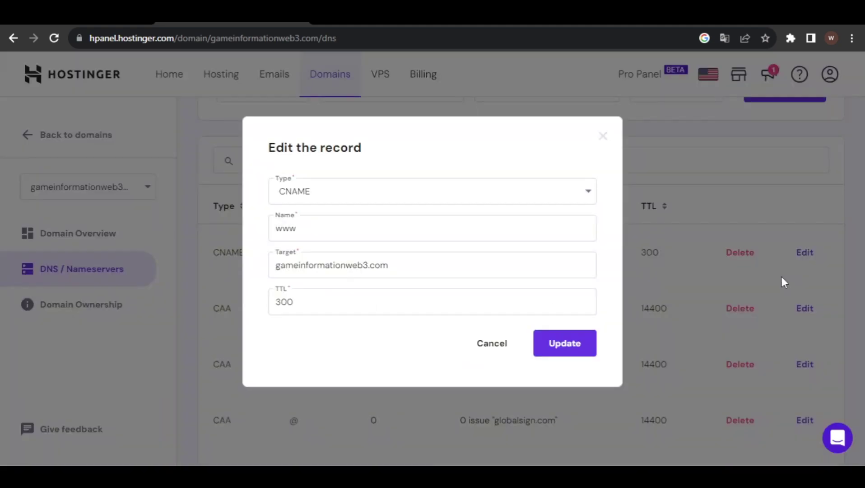
pyautogui.click(424, 262)
pyautogui.hotkey('ctrl', 'shift', 'Left')
pyautogui.hotkey('ctrl', 'shift', 'Left')
pyautogui.hotkey('ctrl', 'shift', 'Left')
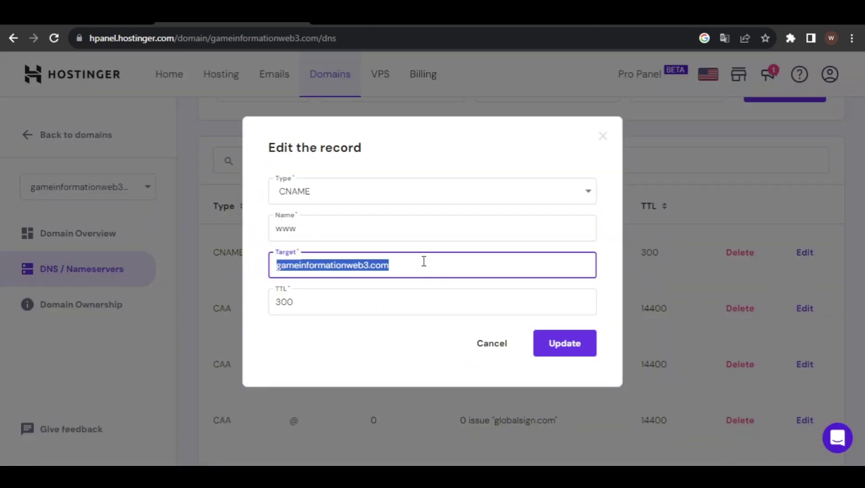
pyautogui.press('BackSpace')
pyautogui.hotkey('ctrl', 'v')
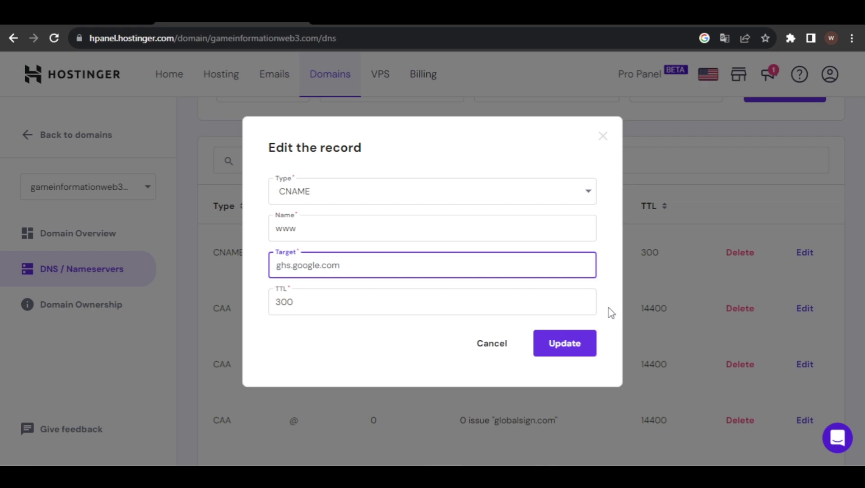
pyautogui.click(576, 352)
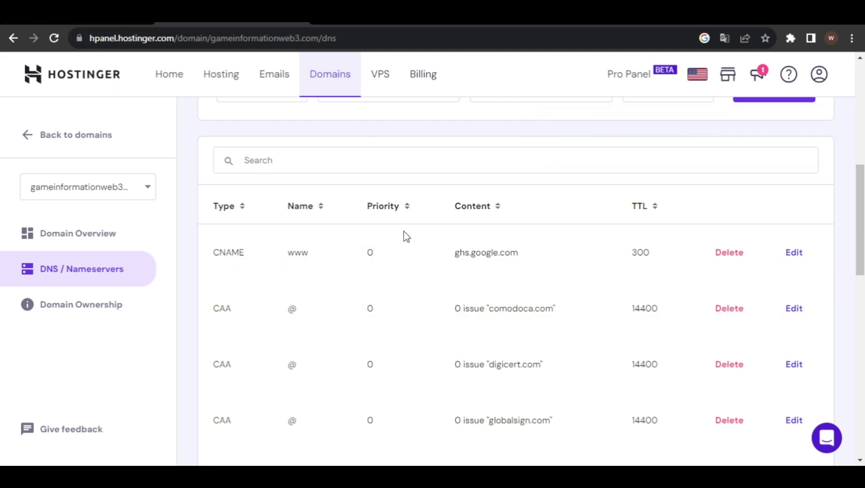
# Set the new DNS record's type to CNAME and fill in its name with the second required verification record's name copied from Blogger.
pyautogui.scroll(3, 372, 230)
pyautogui.click(277, 224)
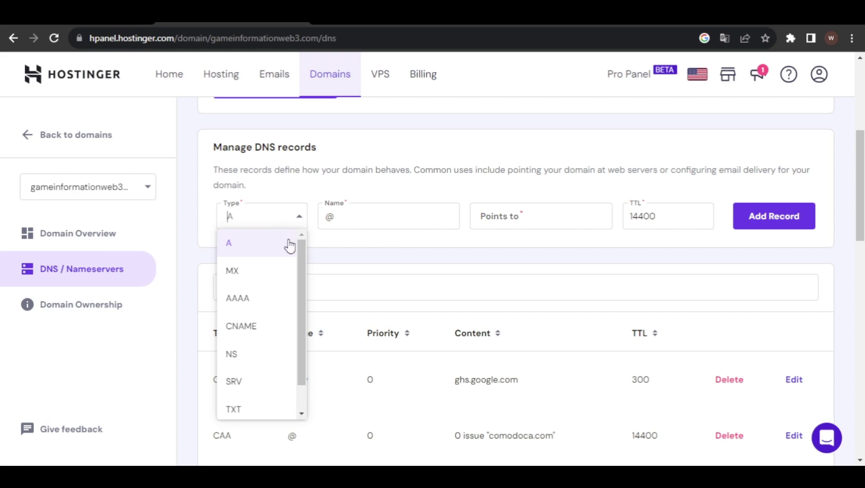
pyautogui.click(274, 327)
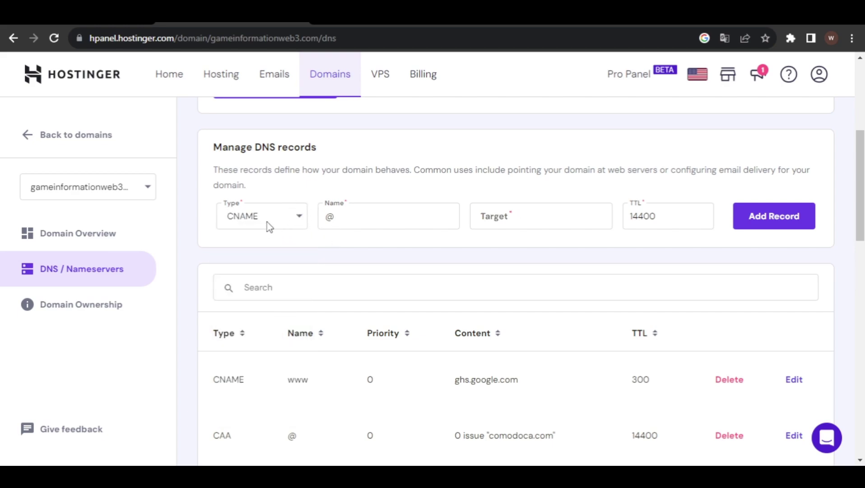
pyautogui.click(81, 12)
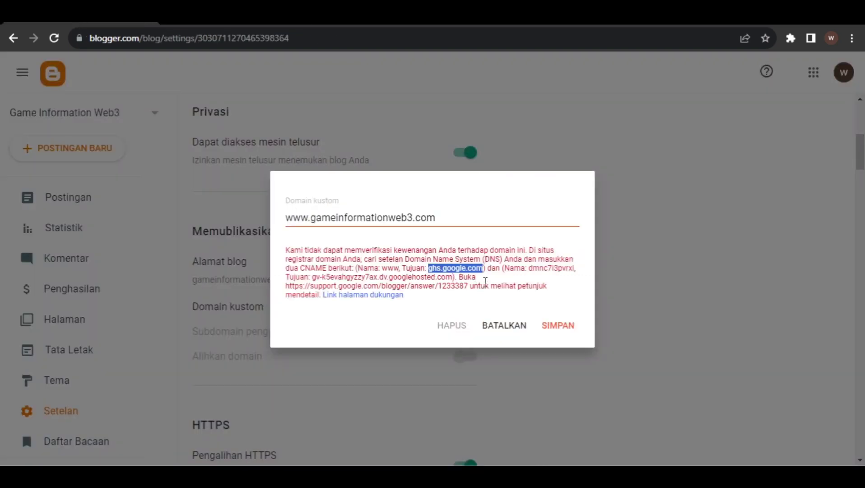
pyautogui.click(504, 271)
pyautogui.moveTo(529, 270); pyautogui.dragTo(576, 269)
pyautogui.hotkey('ctrl', 'c')
pyautogui.click(543, 268)
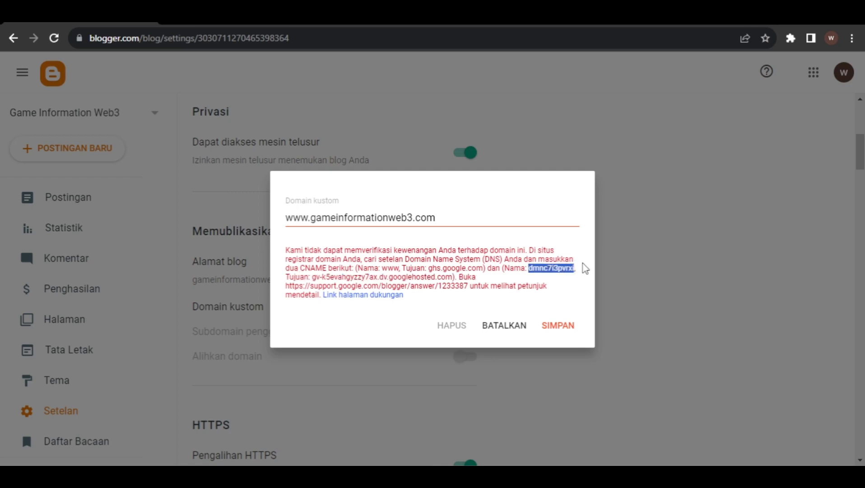
pyautogui.click(243, 23)
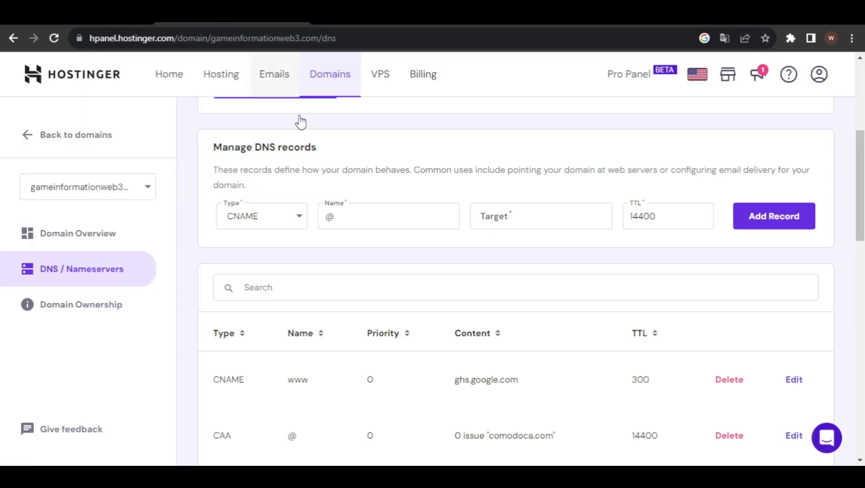
pyautogui.click(357, 218)
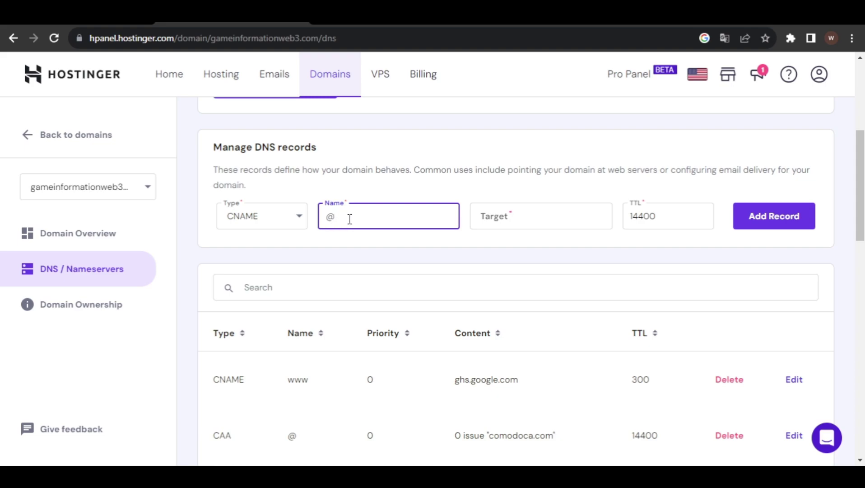
pyautogui.hotkey('ctrl', 'v')
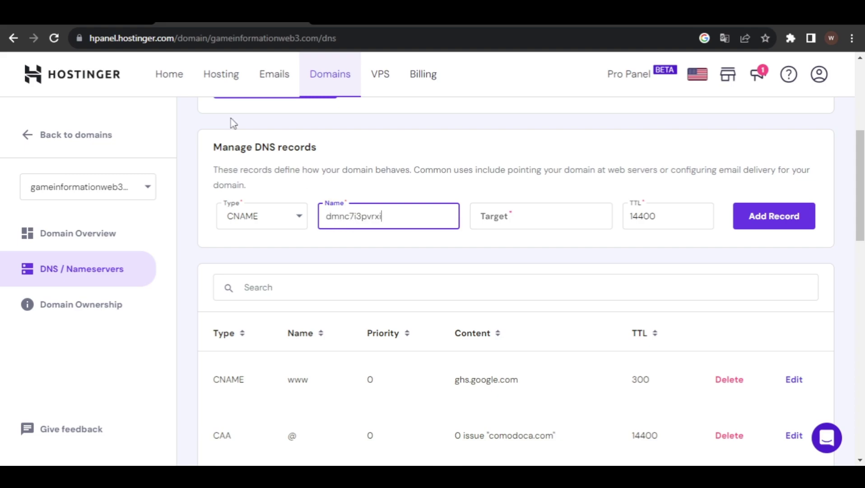
# Copy the second required record's googlehosted.com verification target from Blogger into the new CNAME record's target in Hostinger and add the record.
pyautogui.click(90, 13)
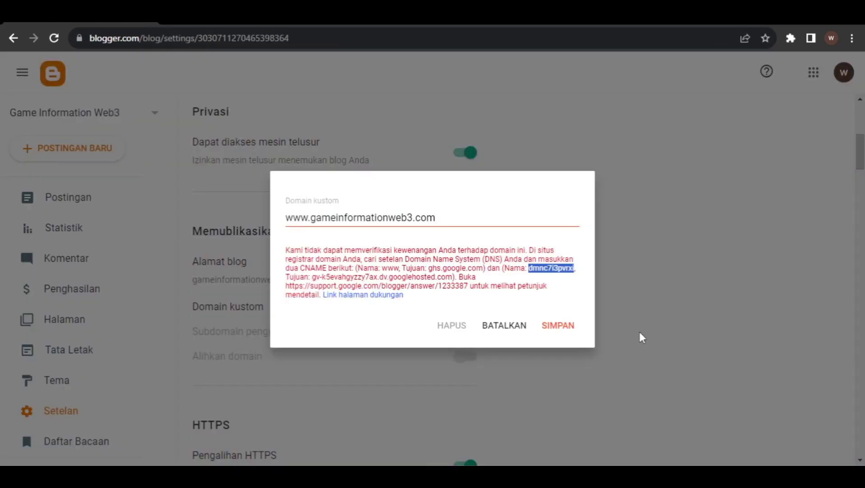
pyautogui.moveTo(313, 276); pyautogui.dragTo(454, 279)
pyautogui.hotkey('ctrl', 'c')
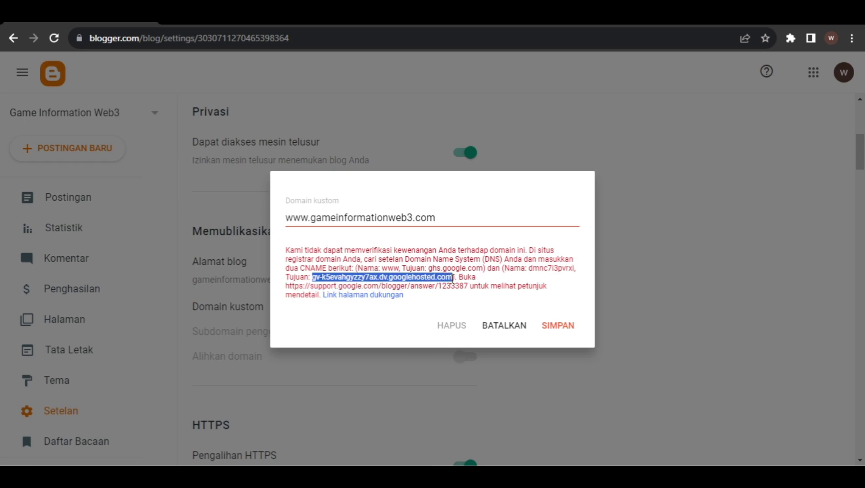
pyautogui.click(253, 17)
pyautogui.click(548, 214)
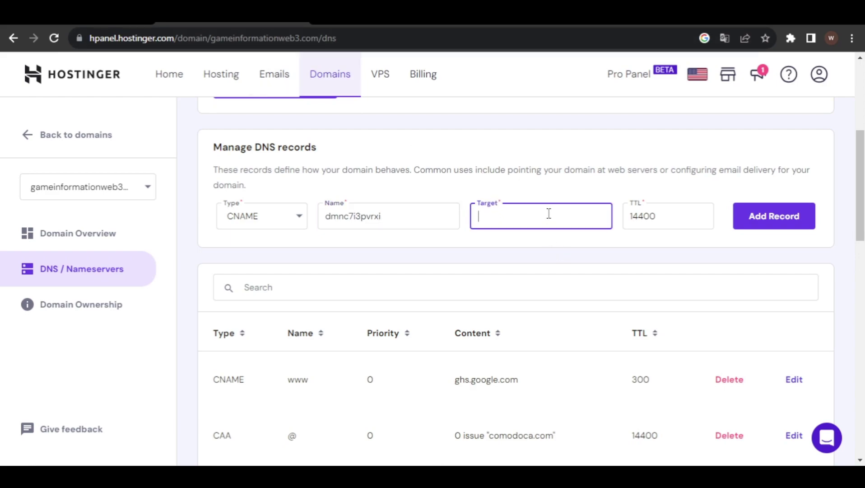
pyautogui.hotkey('ctrl', 'v')
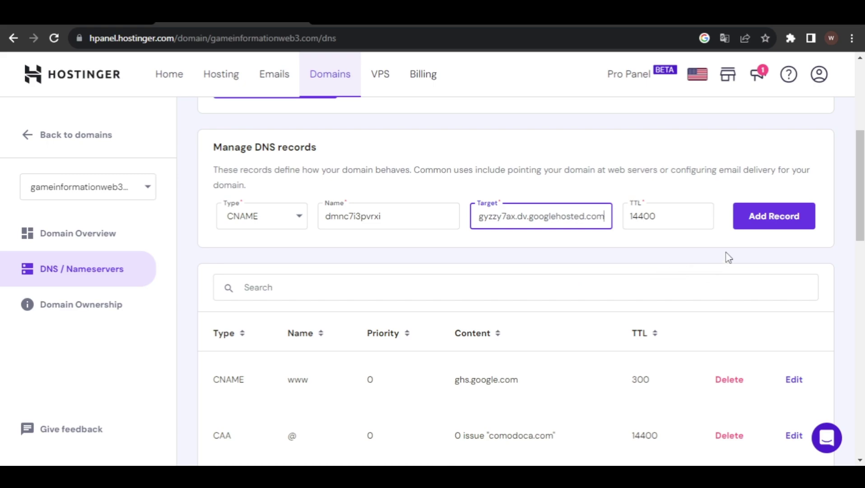
pyautogui.click(764, 215)
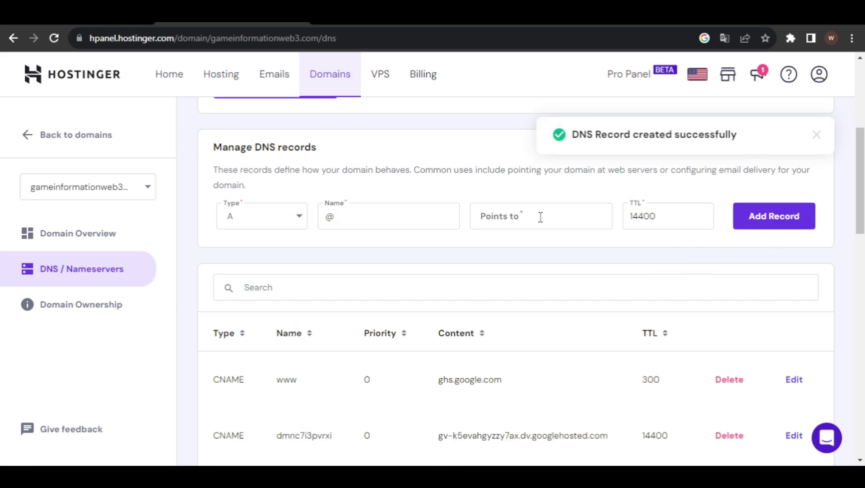
# Review Hostinger's DNS record list, checking the two CNAME records, the CAA records and the existing A record.
pyautogui.scroll(-1, 442, 261)
pyautogui.scroll(-1, 442, 261)
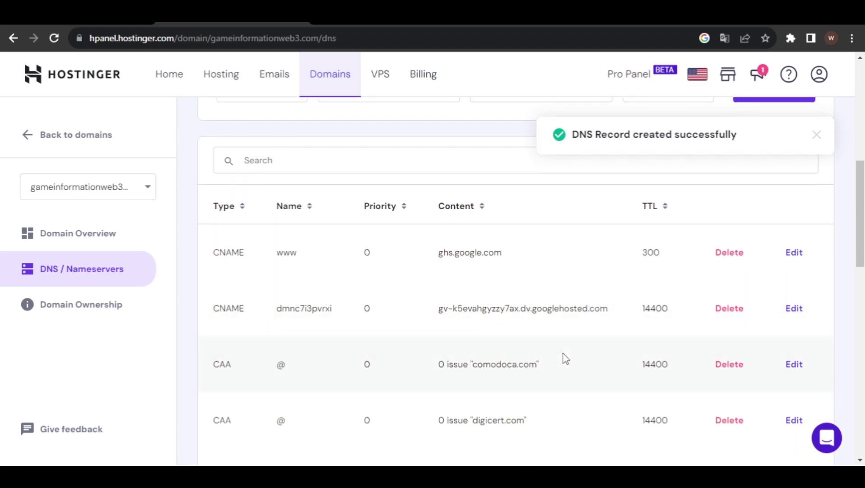
pyautogui.scroll(-5, 527, 309)
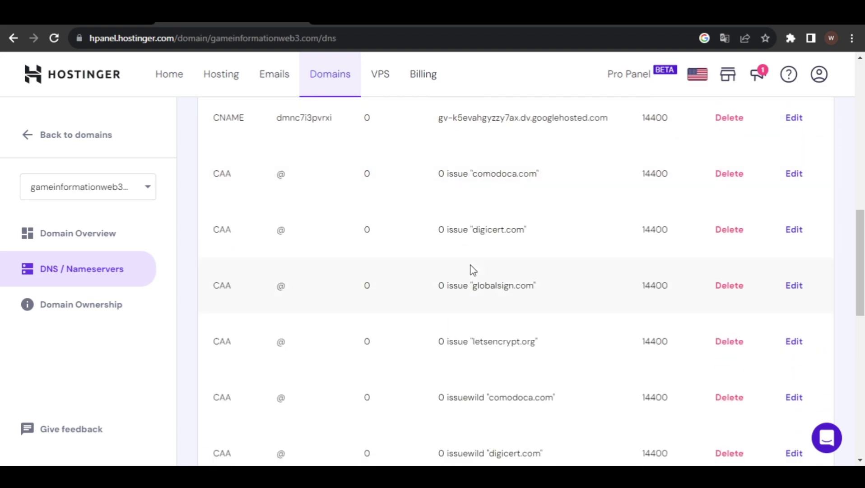
pyautogui.scroll(-3, 470, 266)
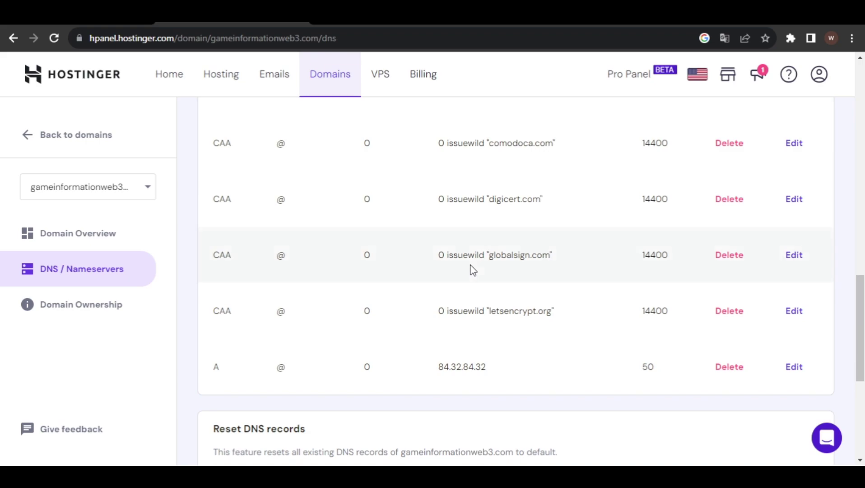
pyautogui.scroll(10, 470, 270)
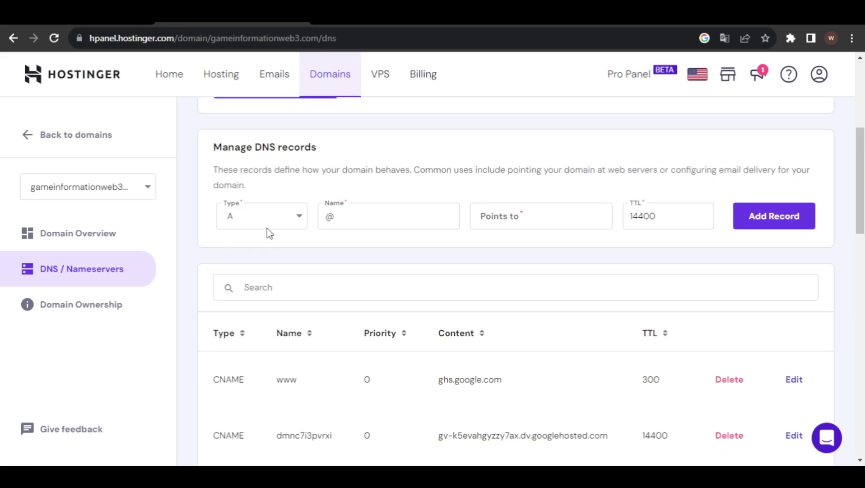
pyautogui.scroll(-7, 264, 224)
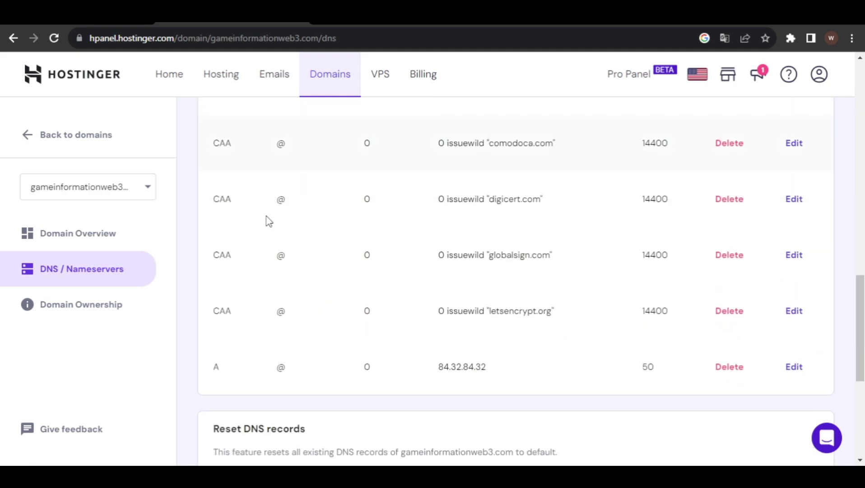
pyautogui.scroll(10, 340, 313)
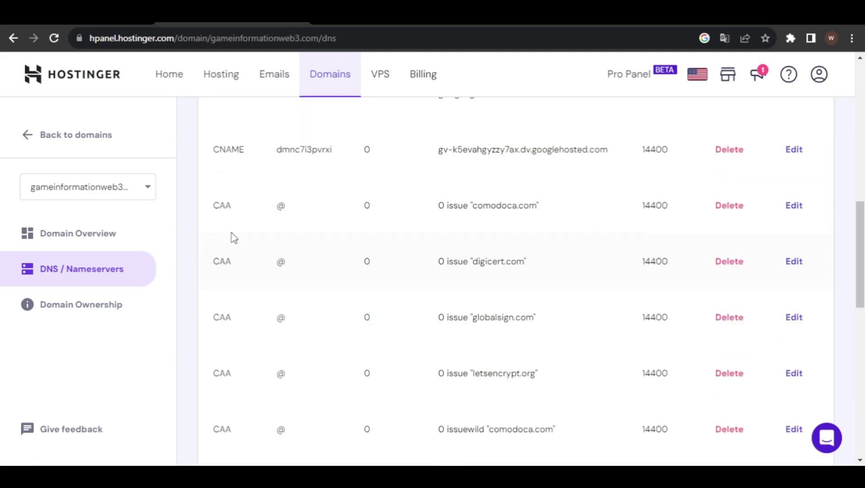
pyautogui.scroll(-3, 416, 394)
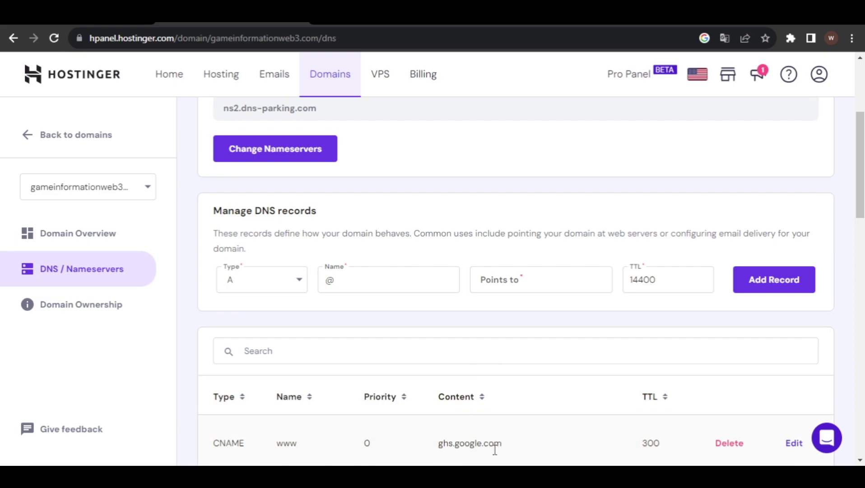
# Copy the IP address 216.239.32.21 from Notepad and enter it as the address the new @ A record points to in Hostinger.
pyautogui.hotkey('alt', 'Tab')
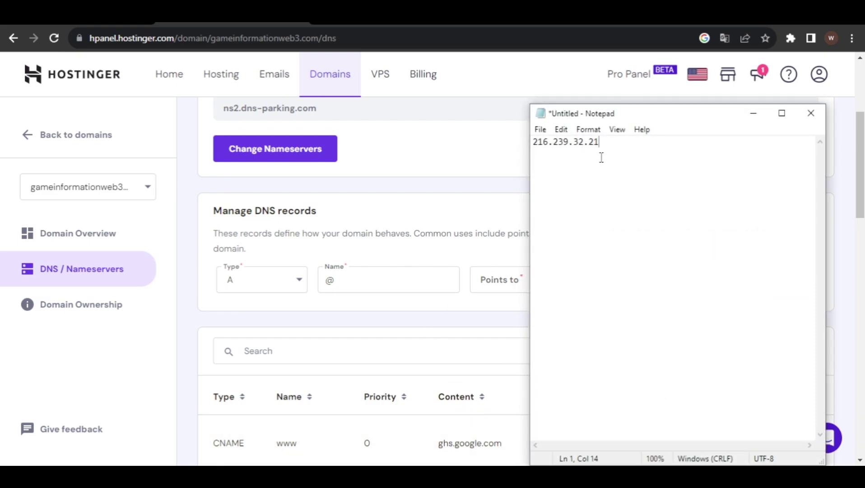
pyautogui.hotkey('ctrl', 'a')
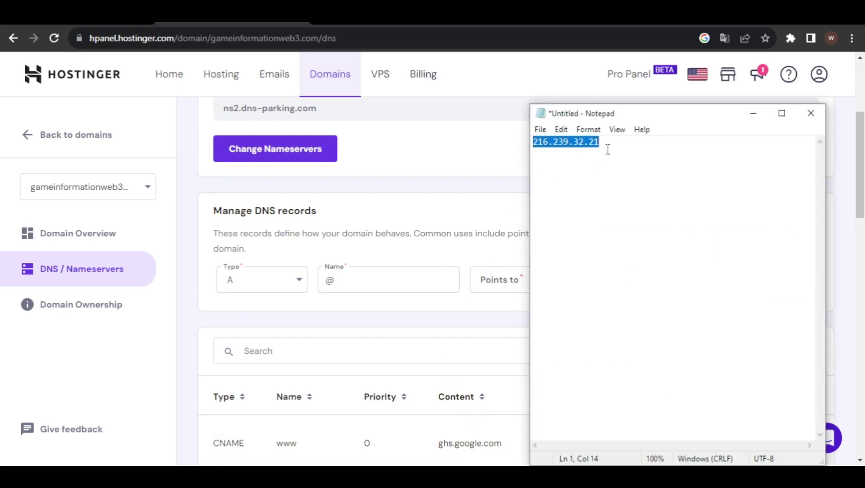
pyautogui.click(750, 118)
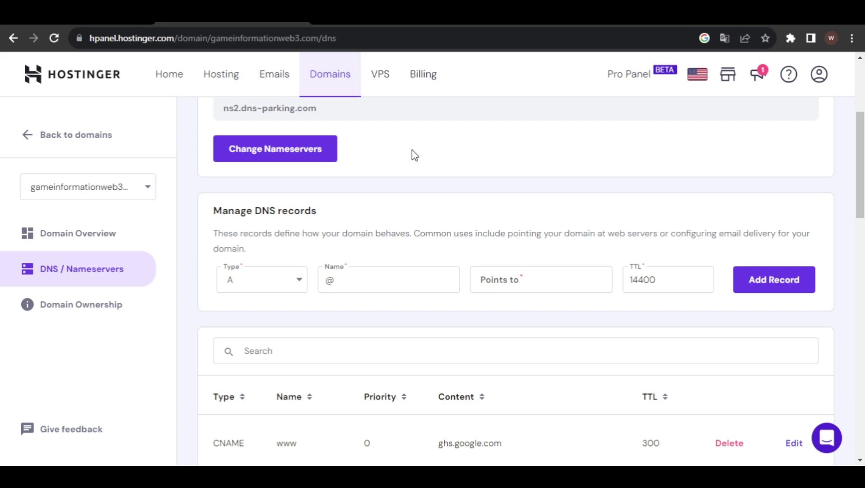
pyautogui.click(528, 285)
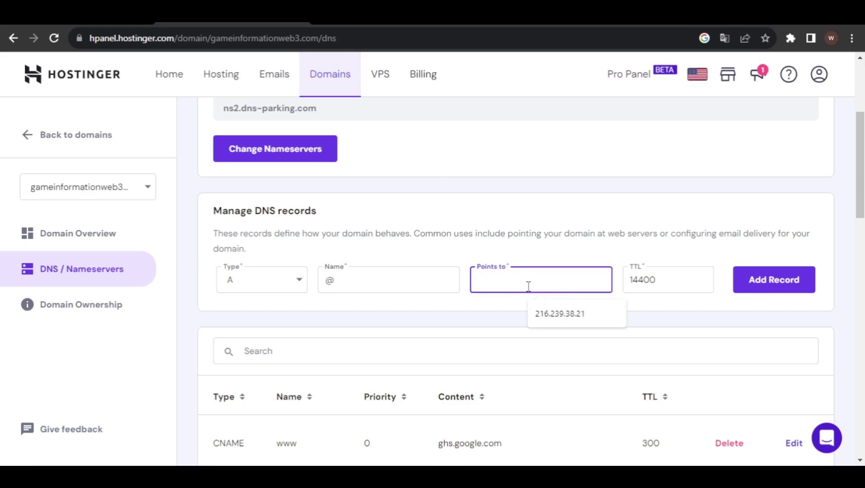
pyautogui.write('216.239.38.21')
pyautogui.scroll(-10, 587, 325)
pyautogui.scroll(10, 612, 342)
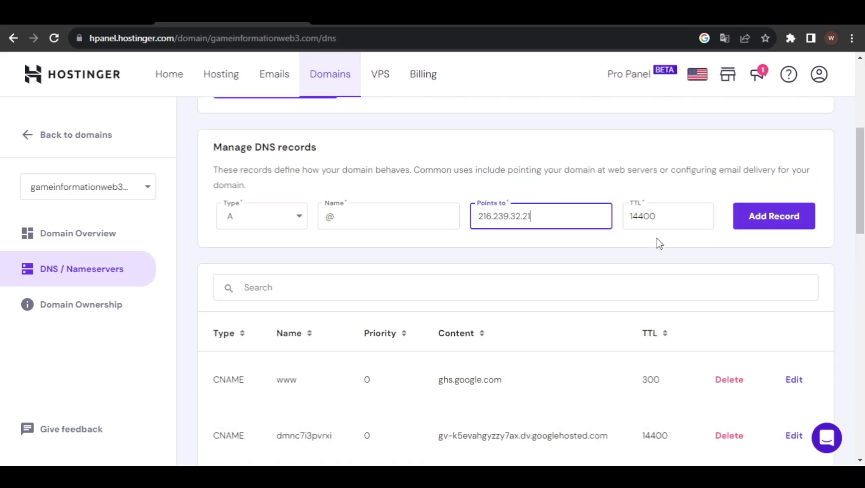
# Set the new @ A record's TTL to 300 and add it to the domain's DNS zone as an additional A record.
pyautogui.moveTo(661, 215); pyautogui.dragTo(636, 219)
pyautogui.write('300')
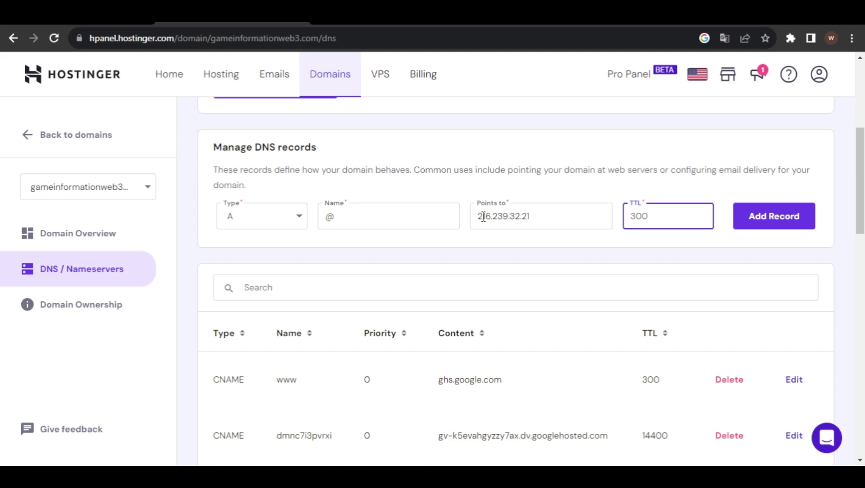
pyautogui.click(520, 216)
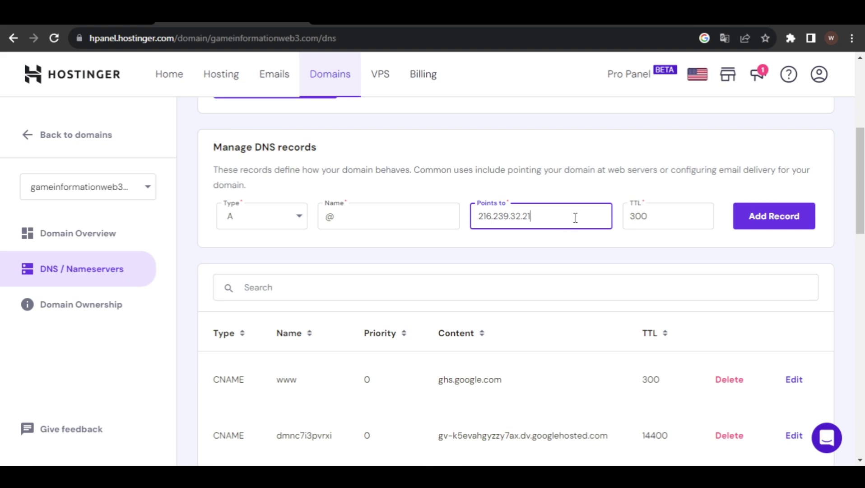
pyautogui.click(751, 226)
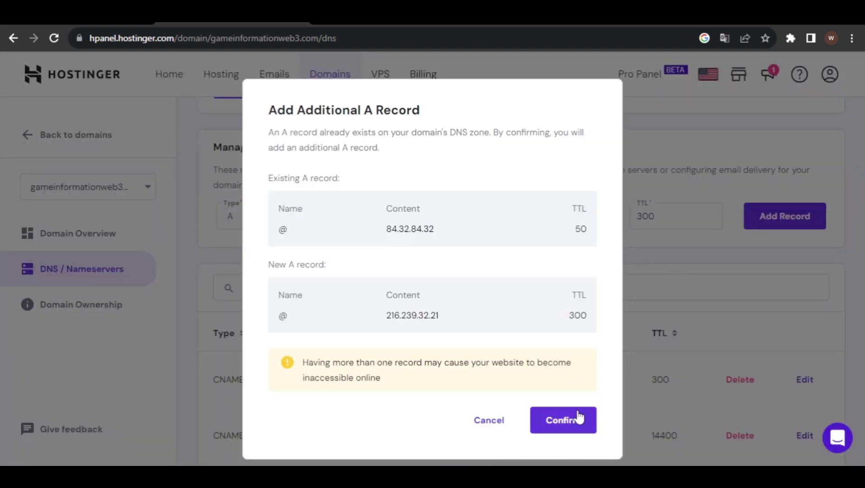
pyautogui.click(568, 427)
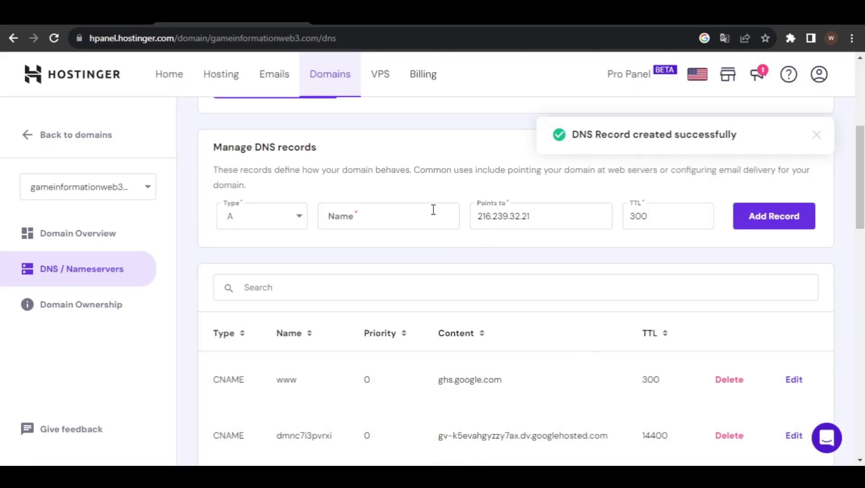
# Add a second Google A record named @ that points to 216.239.34.21, confirming it as an additional A record.
pyautogui.click(410, 217)
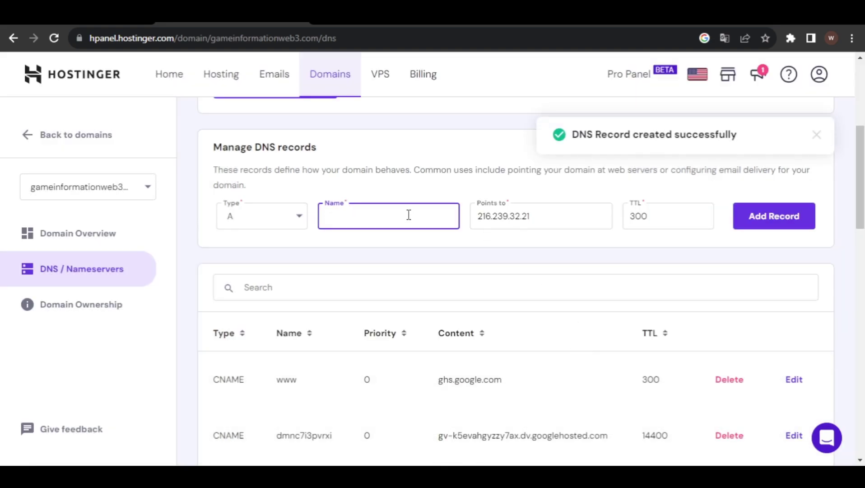
pyautogui.write('@')
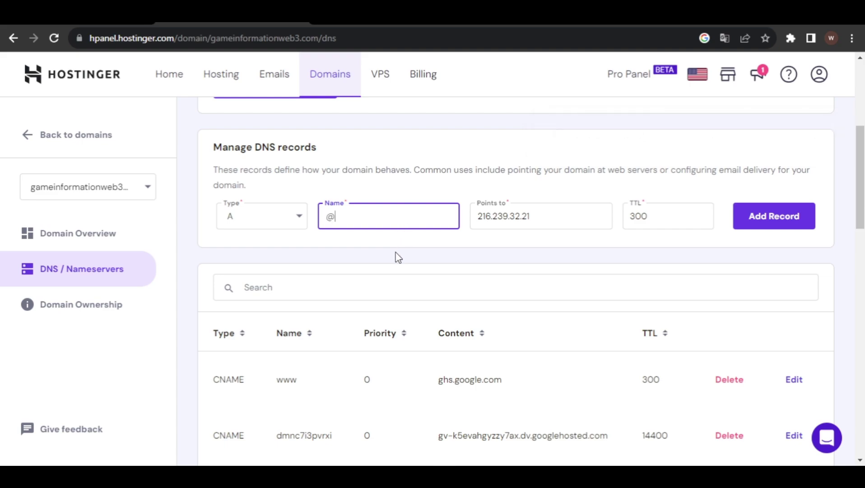
pyautogui.click(519, 217)
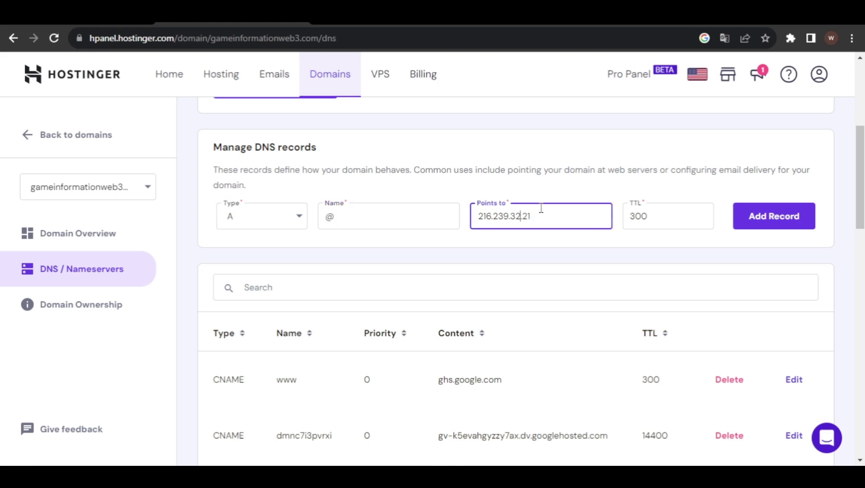
pyautogui.write('\\')
pyautogui.press('BackSpace')
pyautogui.press('BackSpace')
pyautogui.write('4')
pyautogui.click(775, 218)
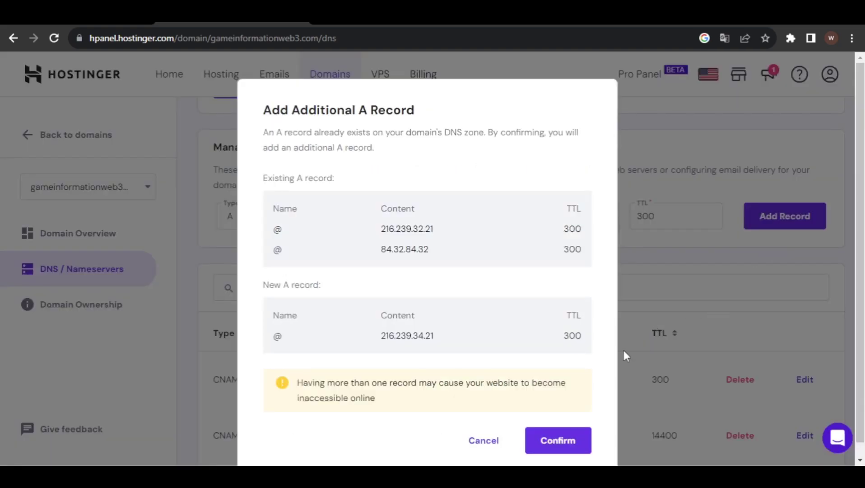
pyautogui.click(575, 447)
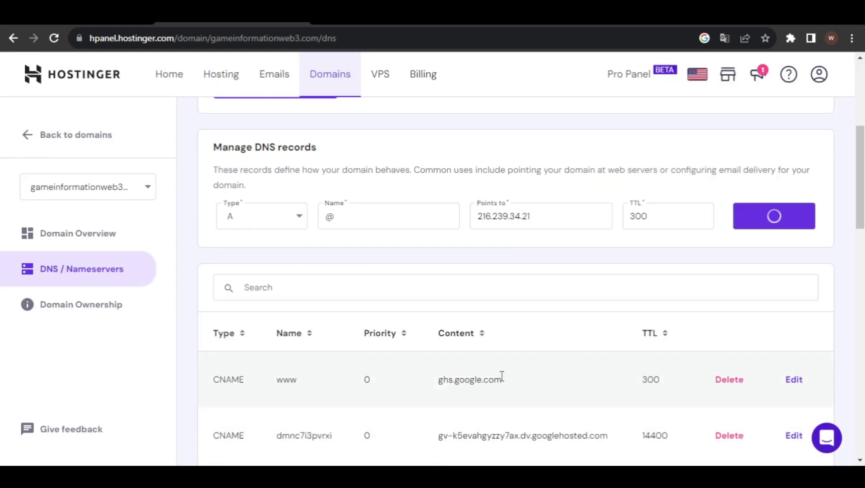
# Add a third Google A record named @ that points to 216.239.36.21, confirming it as an additional A record.
pyautogui.click(400, 217)
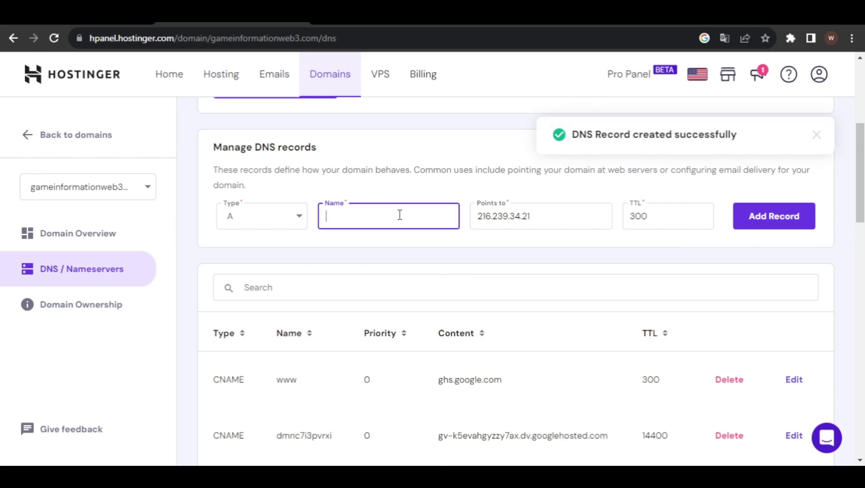
pyautogui.write('@')
pyautogui.click(522, 217)
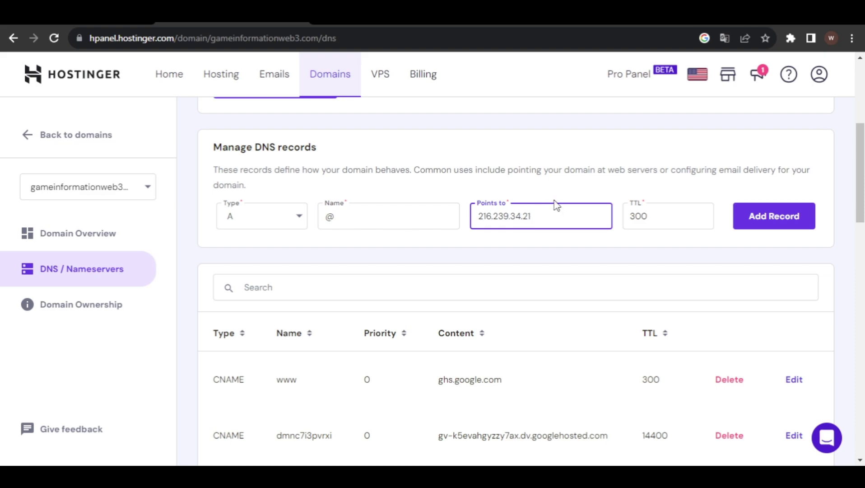
pyautogui.press('BackSpace')
pyautogui.write('6')
pyautogui.click(780, 224)
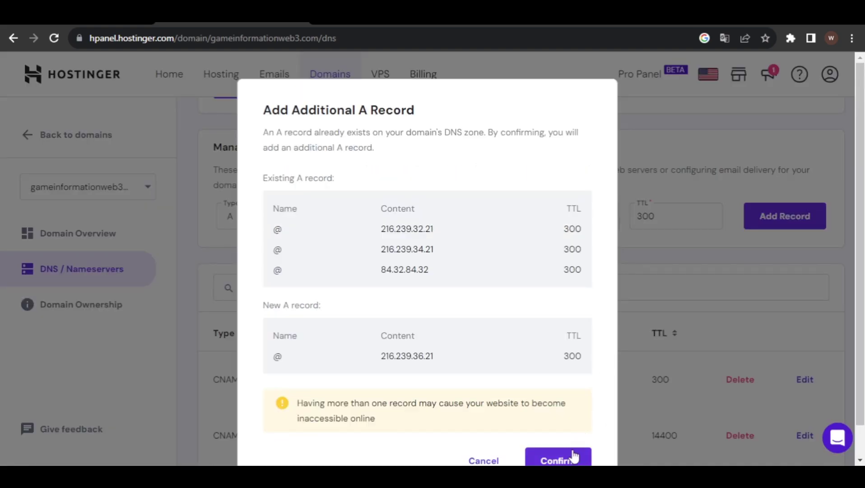
pyautogui.click(573, 453)
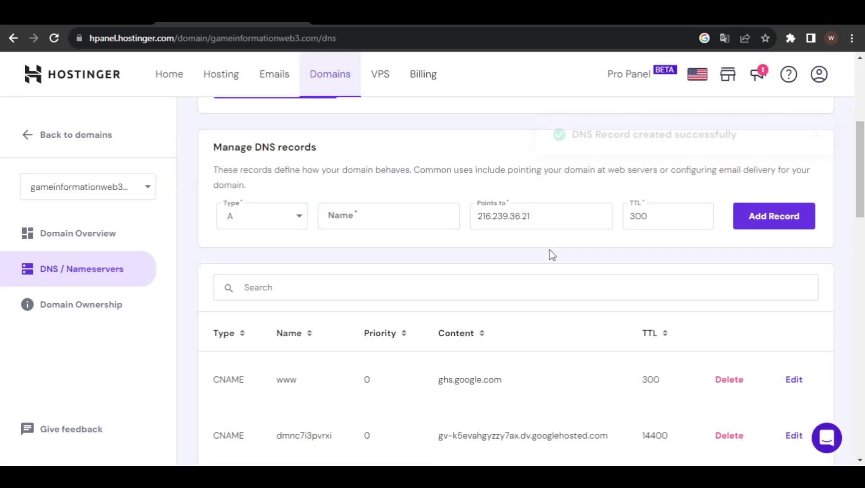
# Add a fourth Google A record named @ that points to 216.239.38.21, confirming it as an additional A record.
pyautogui.click(413, 219)
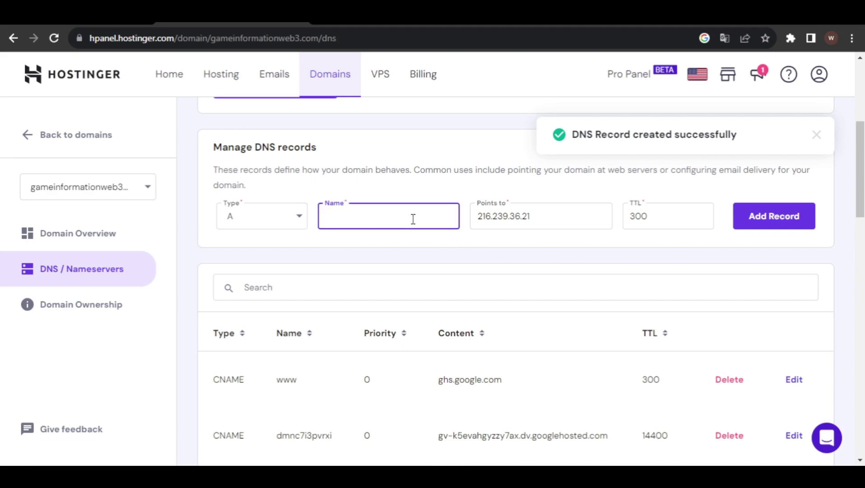
pyautogui.write('@')
pyautogui.click(522, 216)
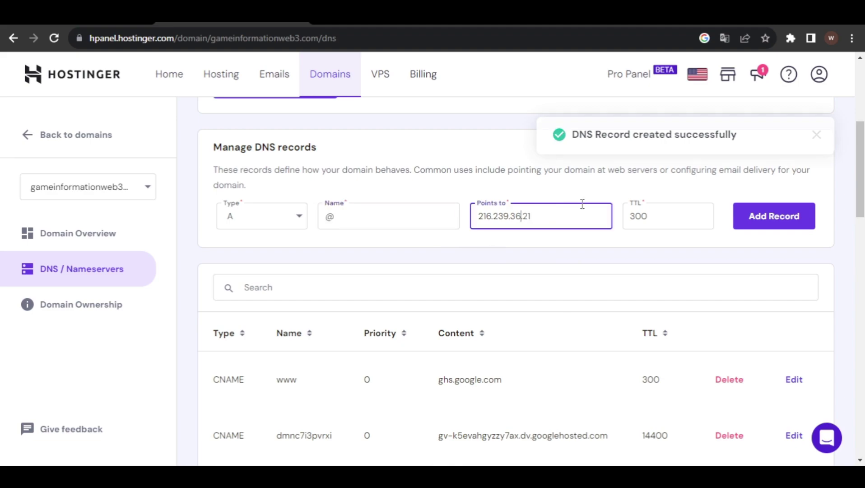
pyautogui.press('BackSpace')
pyautogui.write('8')
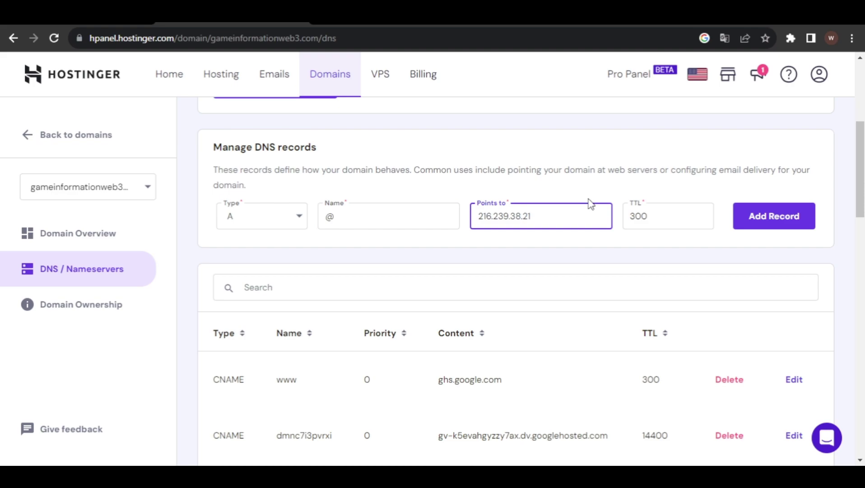
pyautogui.click(787, 218)
pyautogui.scroll(-3, 407, 267)
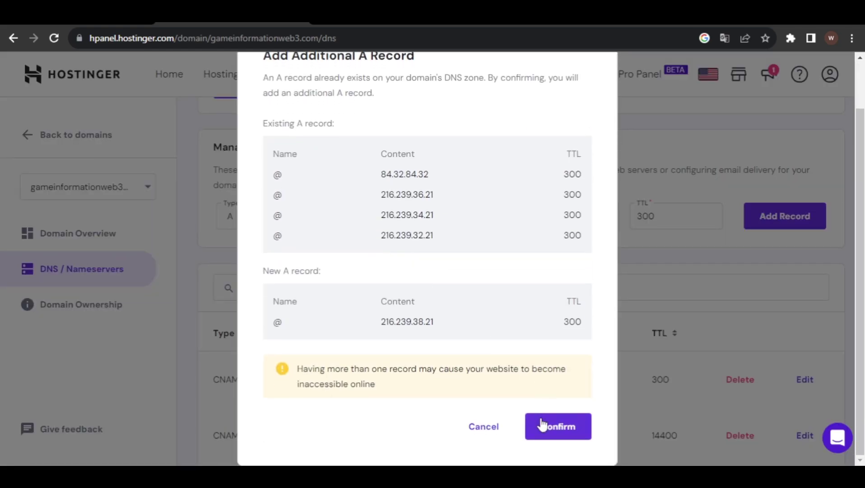
pyautogui.click(552, 433)
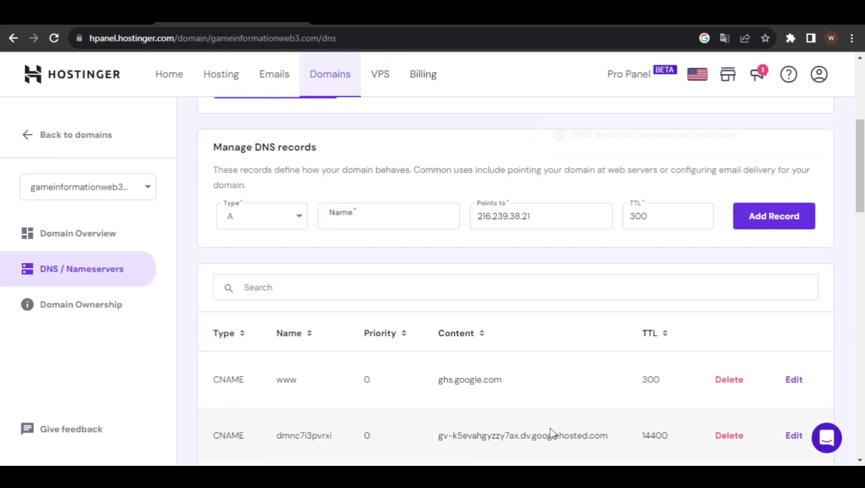
pyautogui.scroll(-4, 538, 274)
pyautogui.scroll(-10, 533, 272)
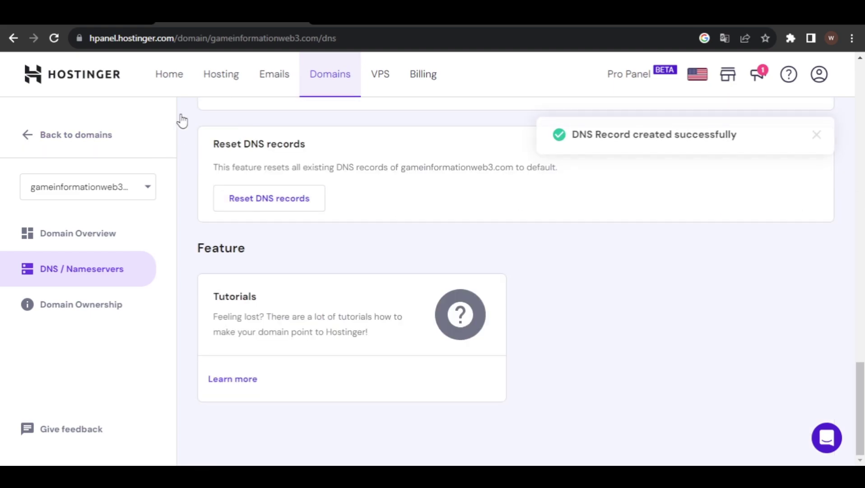
pyautogui.scroll(7, 316, 198)
pyautogui.scroll(7, 308, 194)
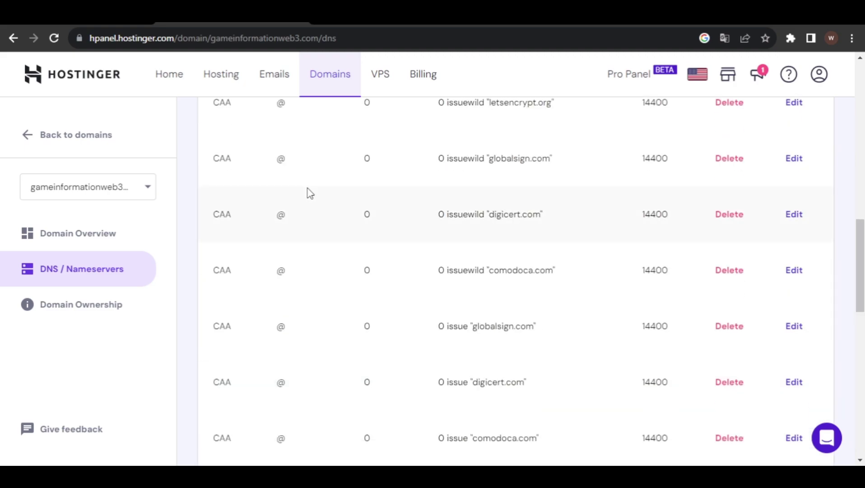
pyautogui.hotkey('ctrl', 'Tab')
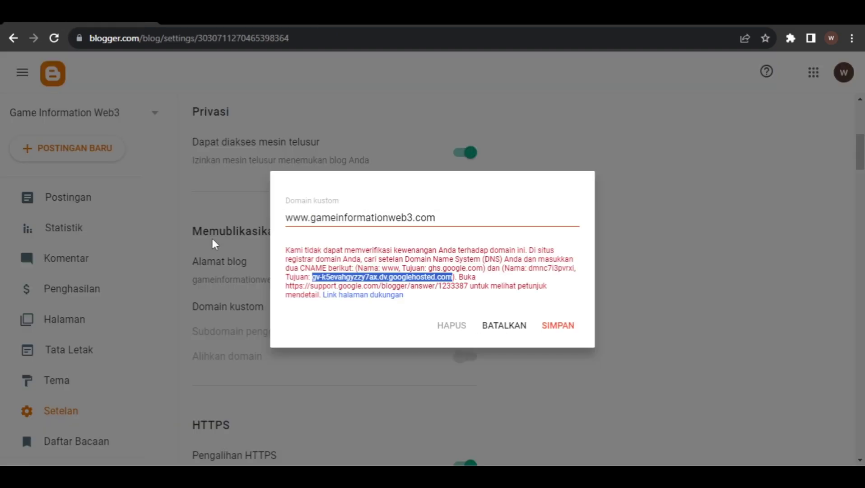
pyautogui.click(552, 331)
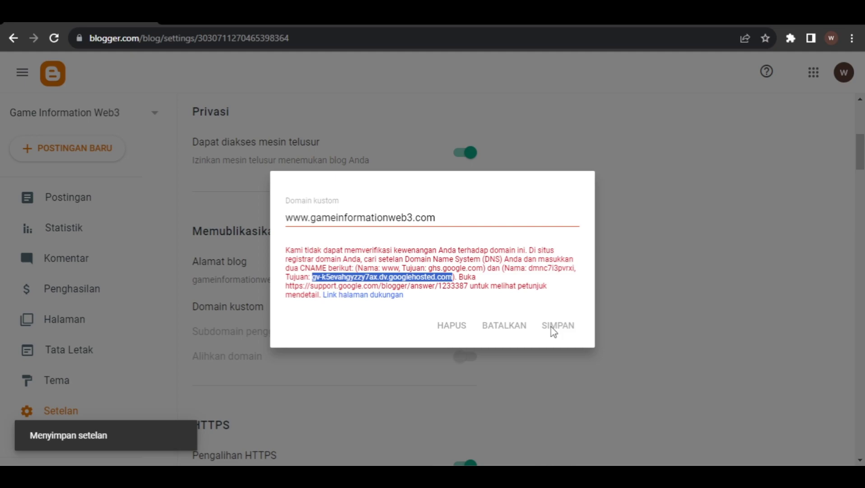
pyautogui.scroll(-3, 460, 302)
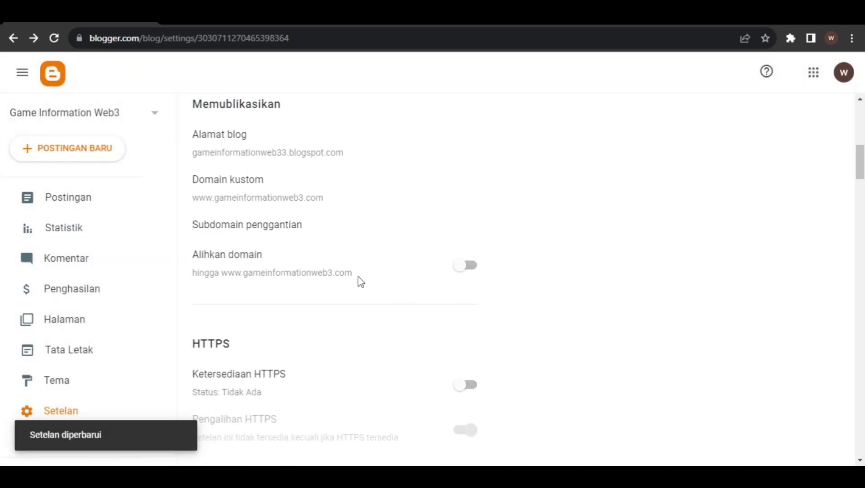
pyautogui.click(465, 271)
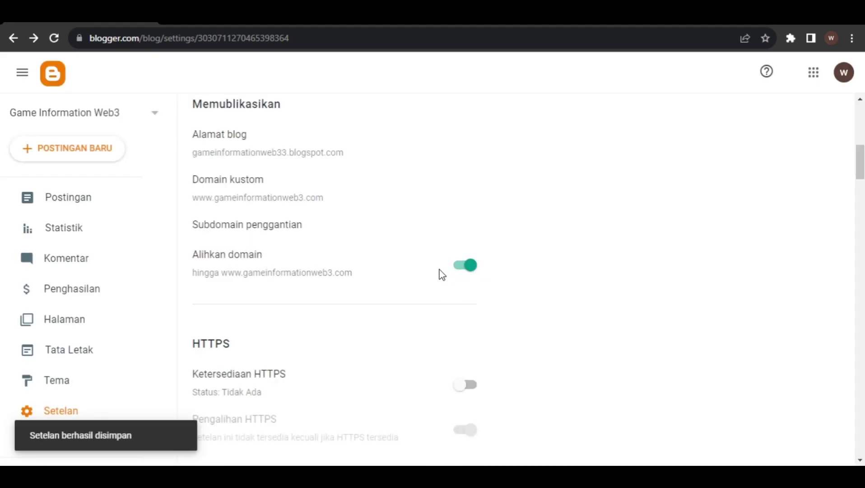
pyautogui.scroll(5, 438, 274)
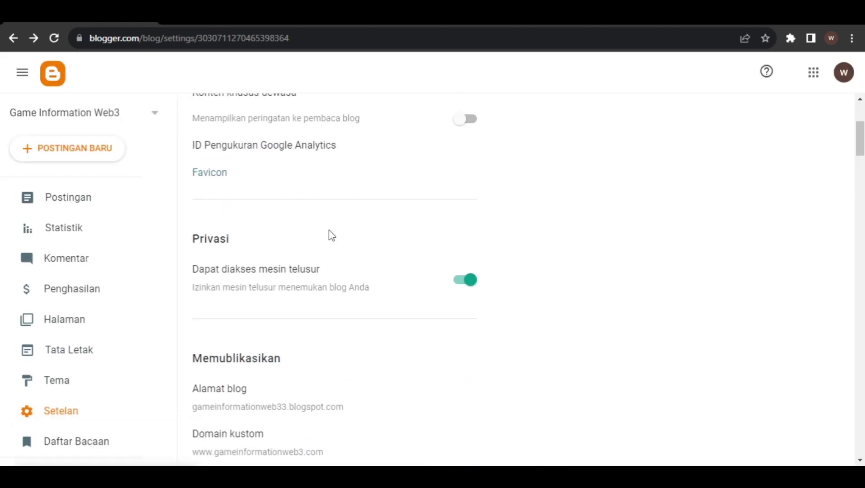
# Examine the status of gameinformationweb3.com in Hostinger's domain list and the publishing and HTTPS settings in Blogger.
pyautogui.click(214, 22)
pyautogui.scroll(5, 458, 183)
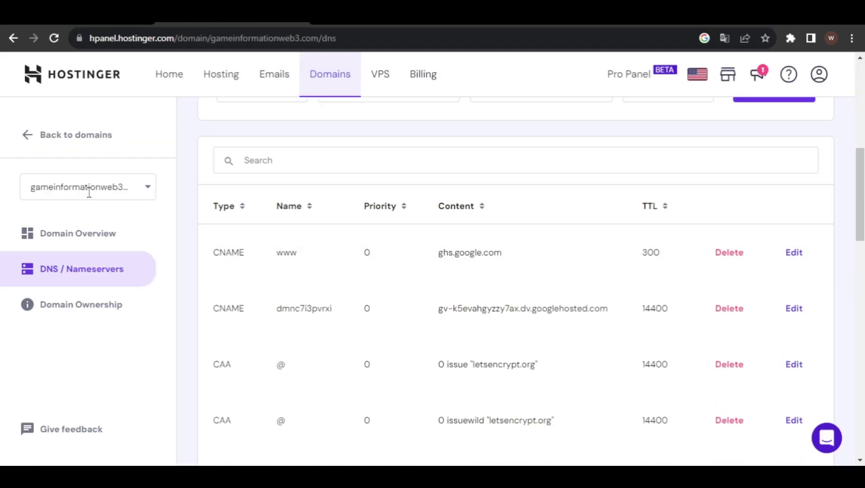
pyautogui.click(325, 92)
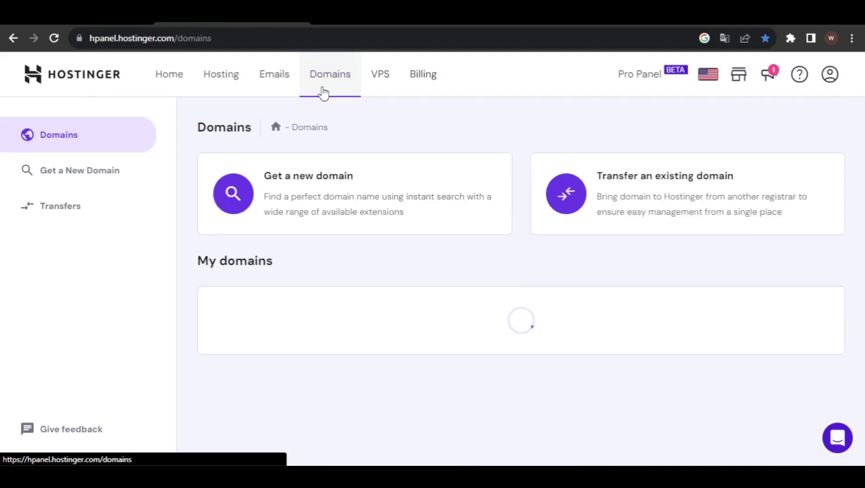
pyautogui.scroll(-2, 479, 259)
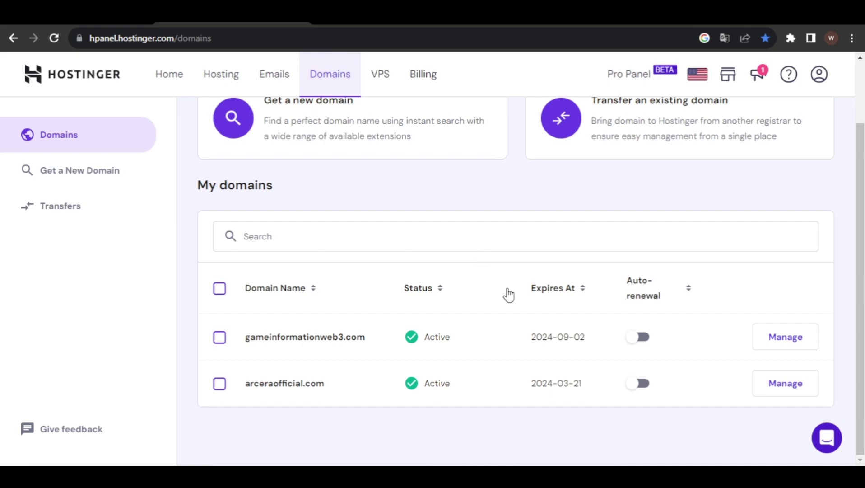
pyautogui.scroll(-2, 647, 391)
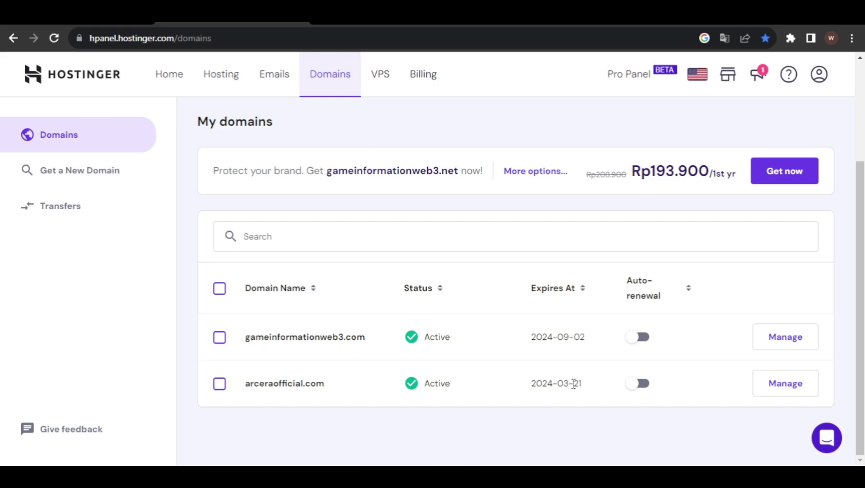
pyautogui.click(79, 13)
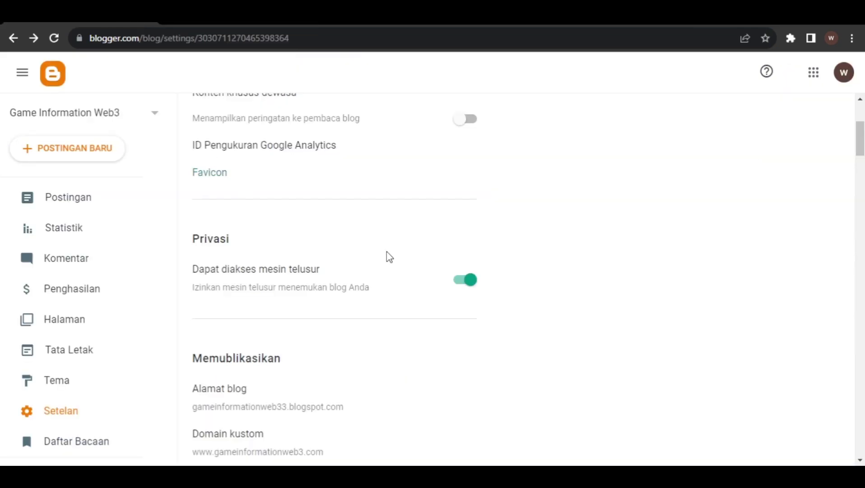
pyautogui.scroll(-3, 407, 255)
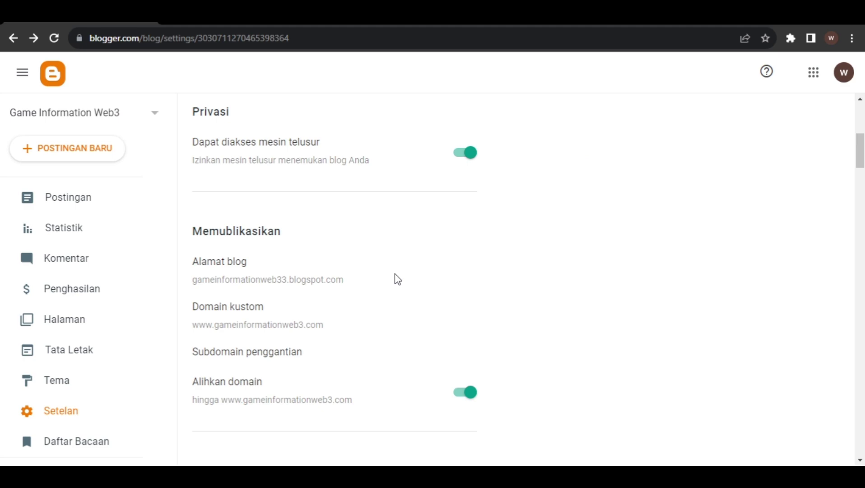
pyautogui.scroll(-3, 365, 275)
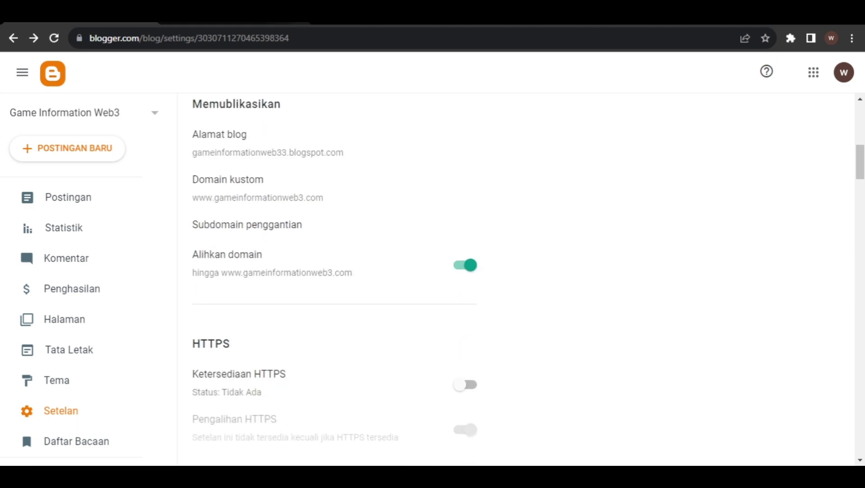
pyautogui.click(233, 16)
pyautogui.scroll(3, 551, 289)
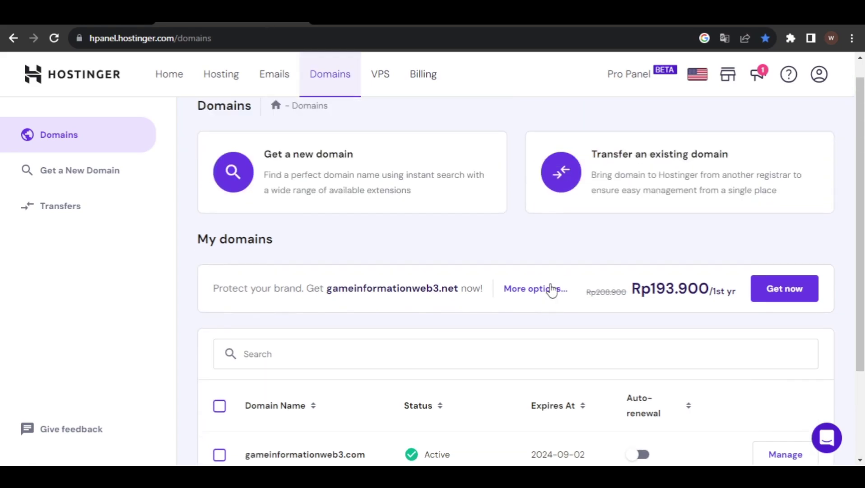